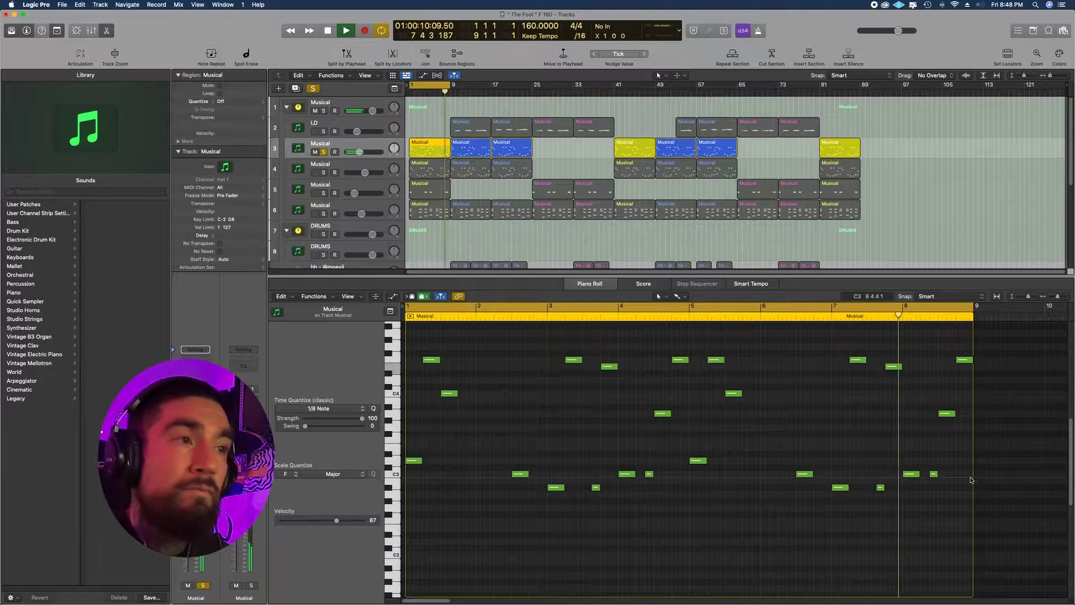
Stop playback, close the Tiger Lead synth, check Rev PLATE-140, then play with Neutron 3 EQ open
key(space)
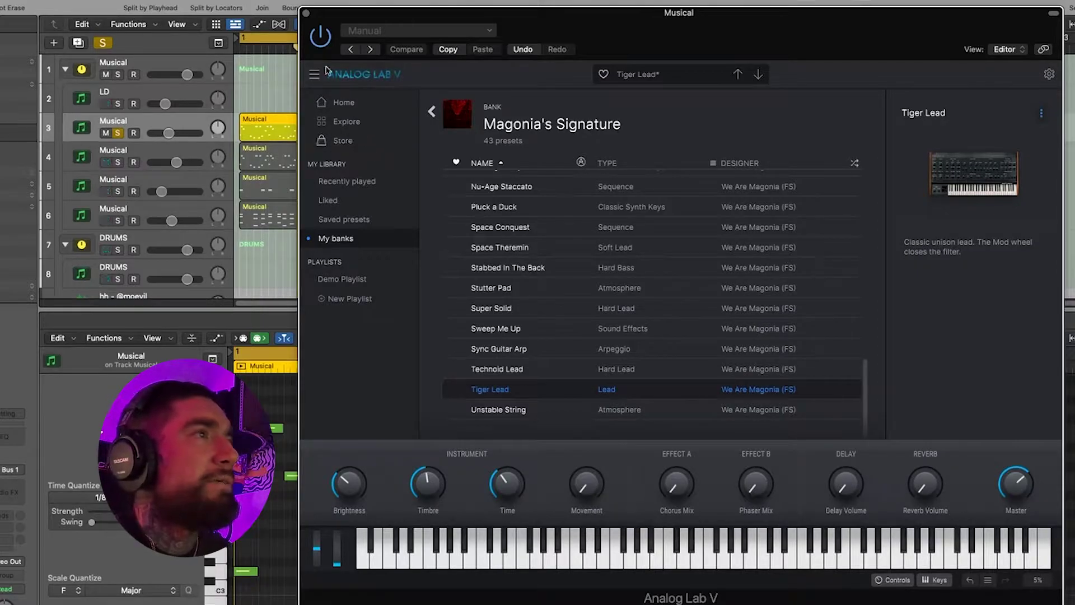
click(307, 16)
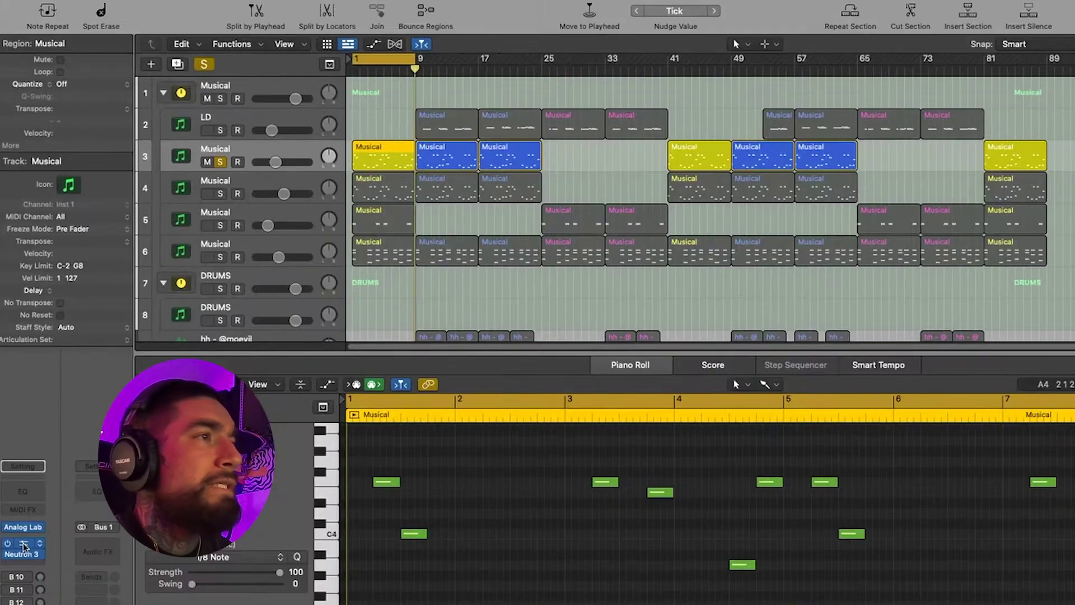
click(24, 546)
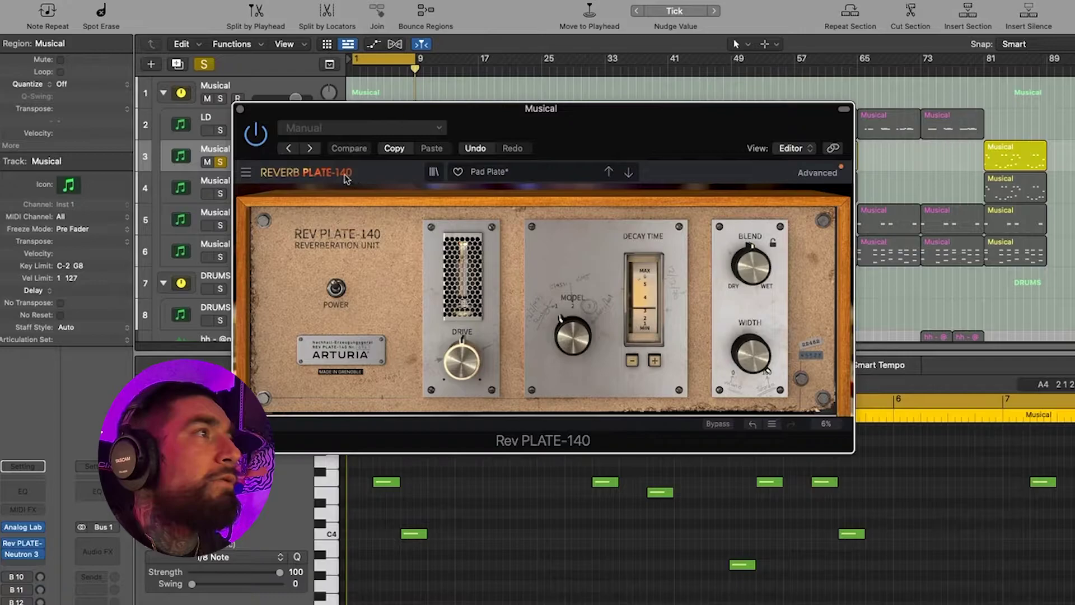
click(239, 109)
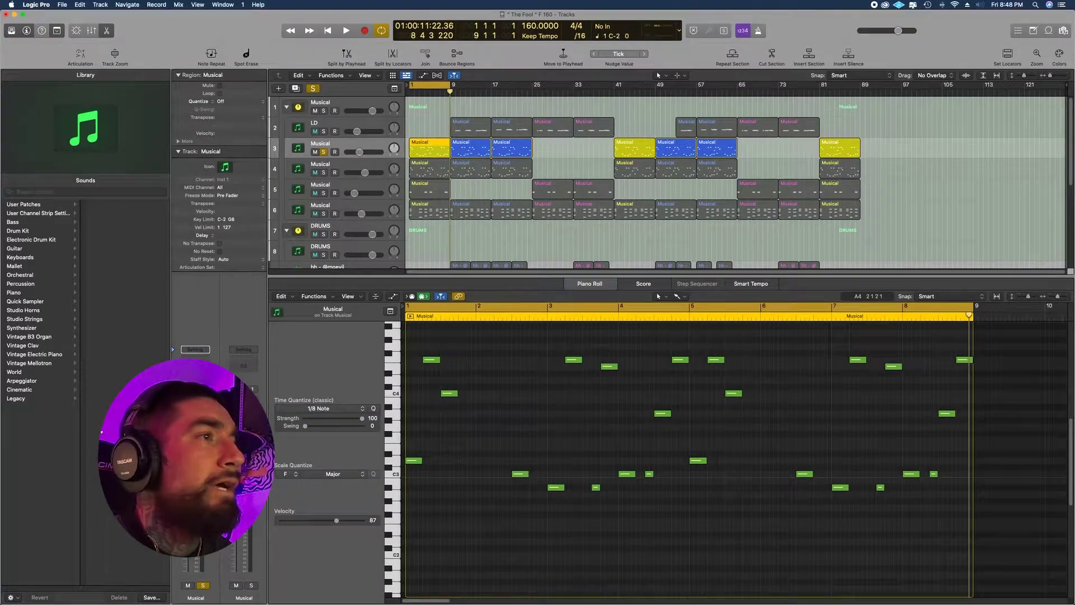
click(194, 375)
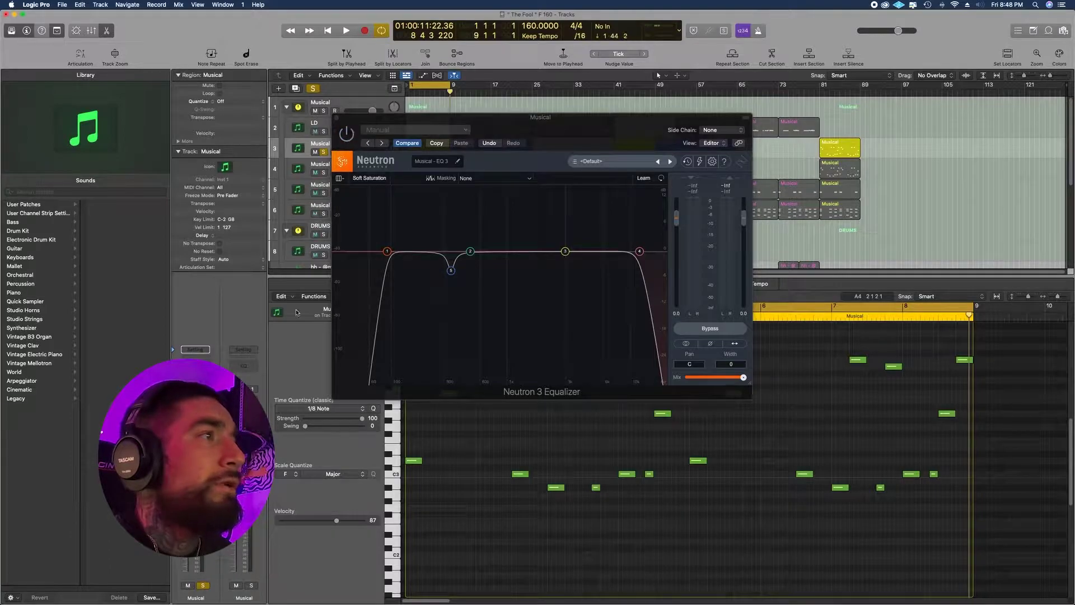
key(space)
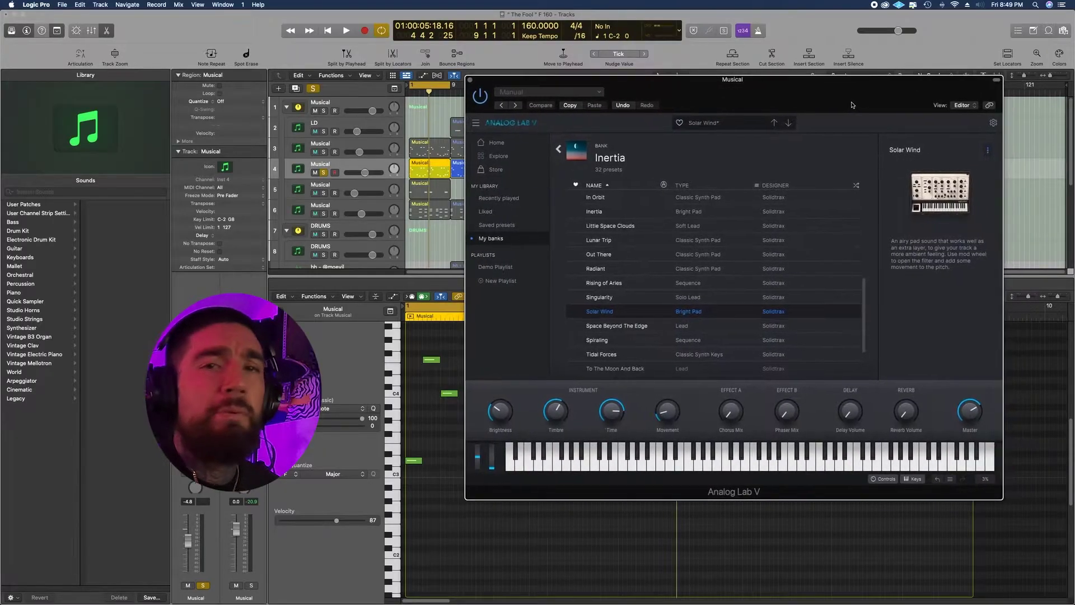
Play soloed track 4's Solar Wind pad from bar 1, then stop and select track 5
drag(852, 105, 857, 107)
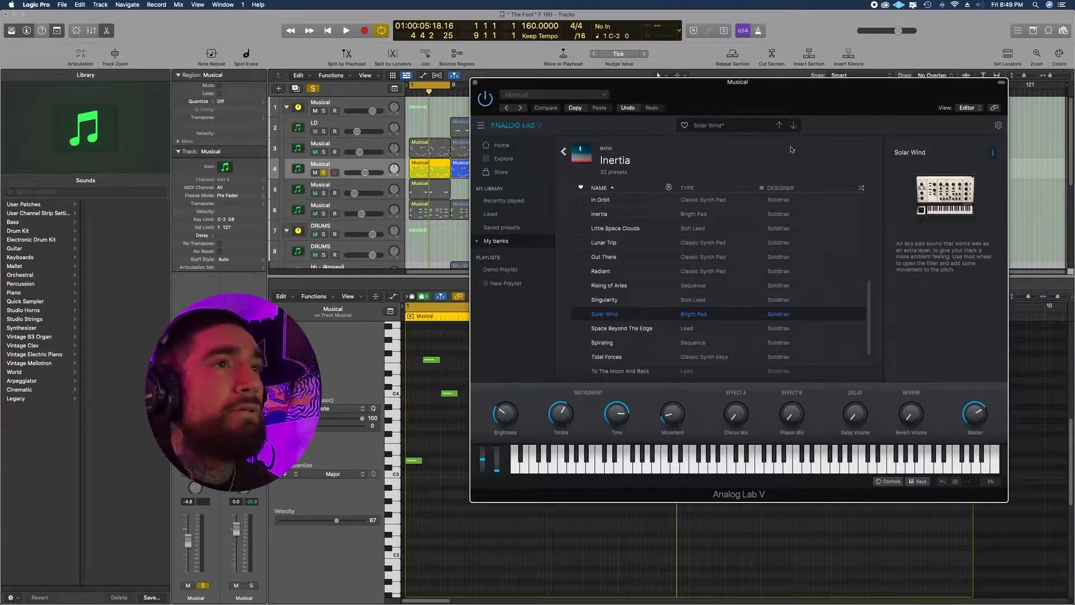
mouse_move(916, 155)
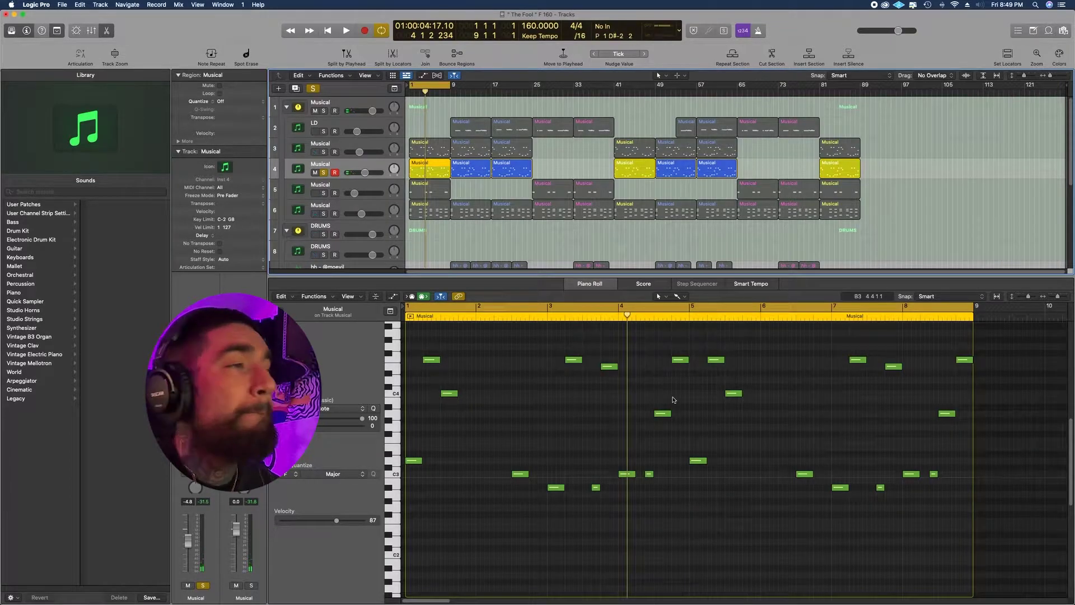
key(space)
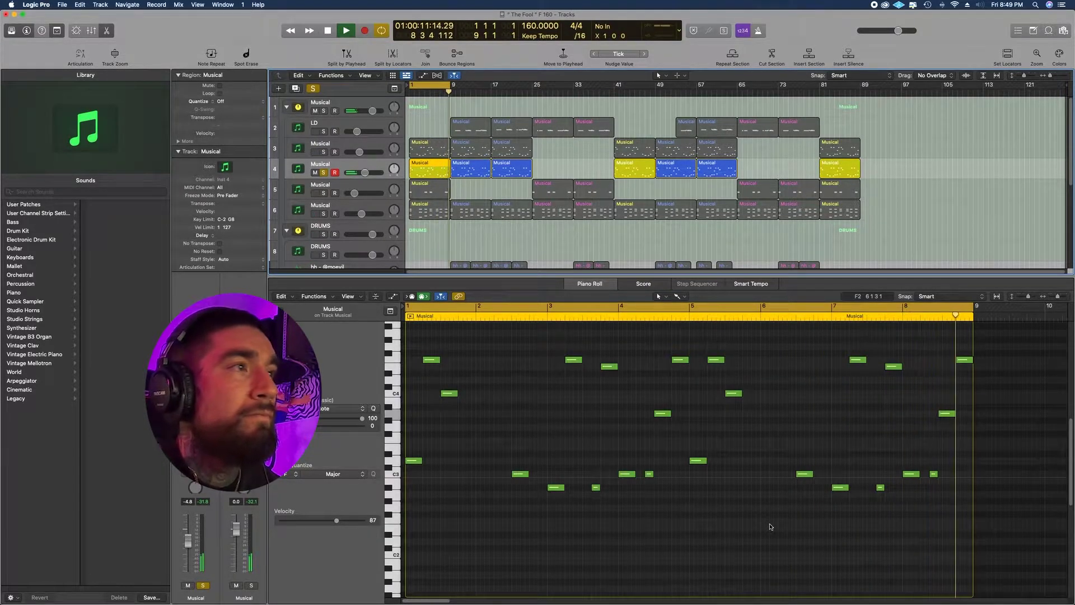
key(space)
click(343, 190)
Solo track 5, check its Three Friends brass synth in Analog Lab V, and start playback
click(324, 193)
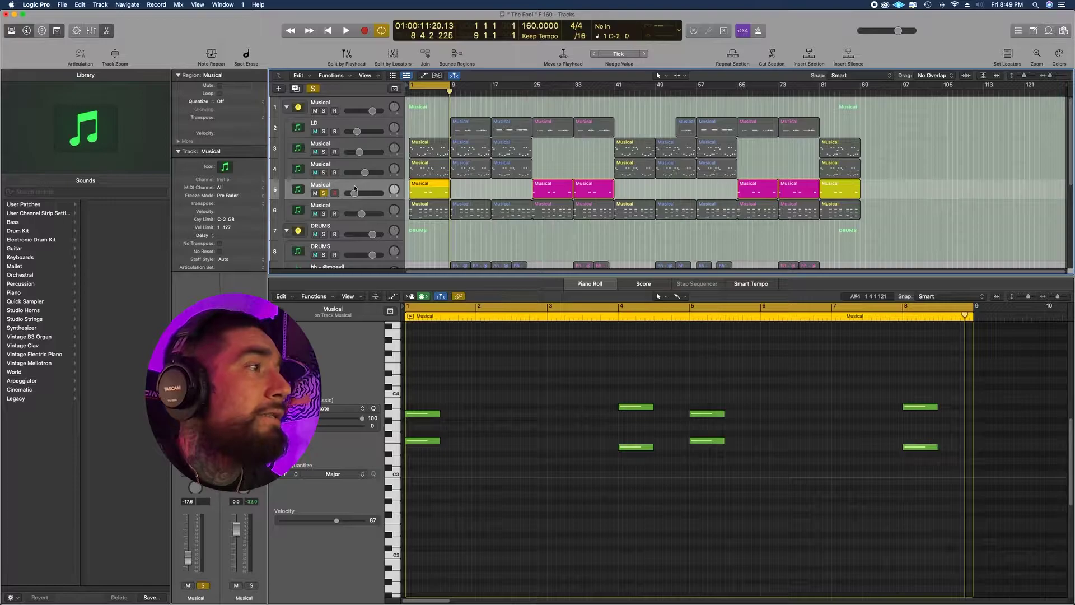
key(v)
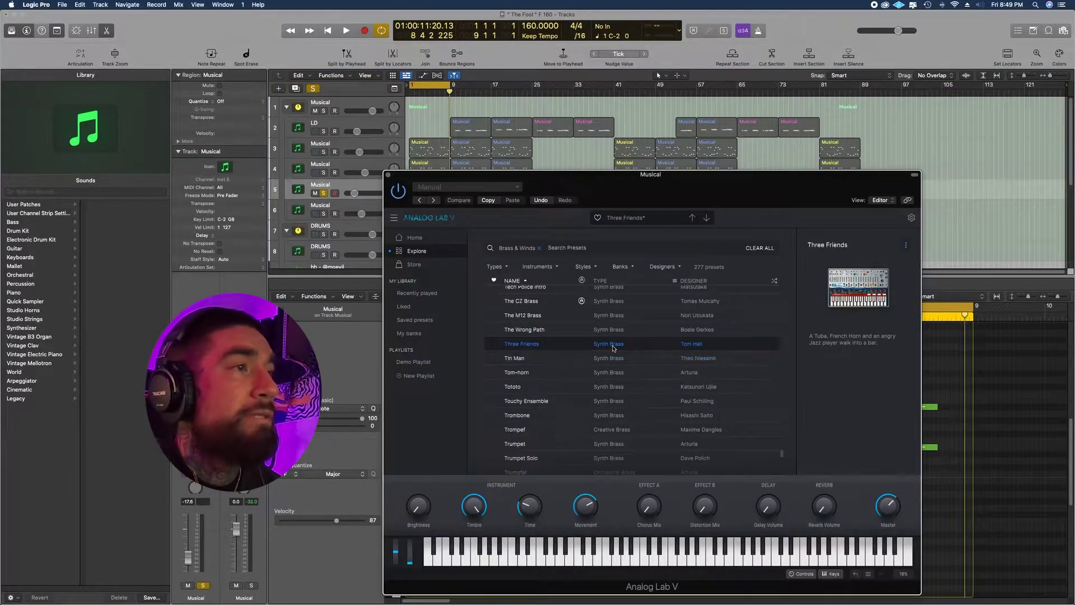
key(v)
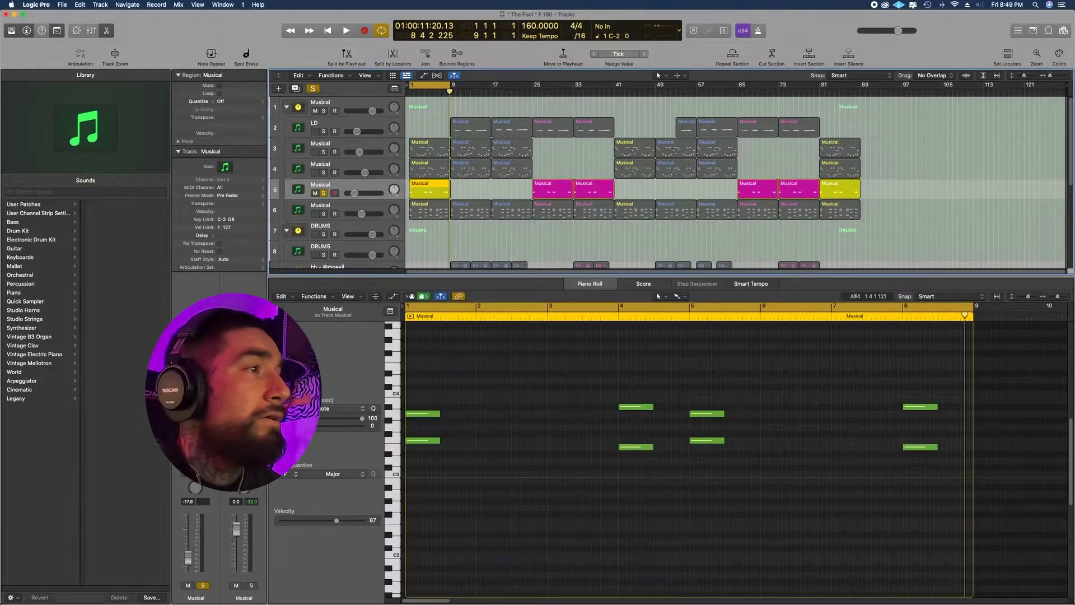
key(space)
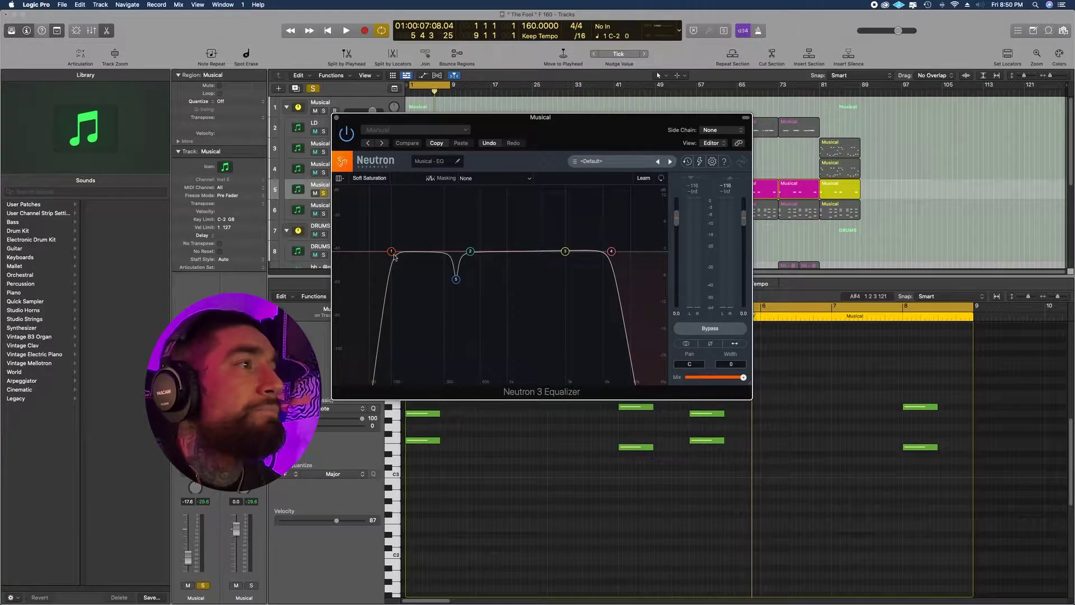
Listen through the Neutron EQ, close it, stop, unsolo track 5 and select track 6
key(space)
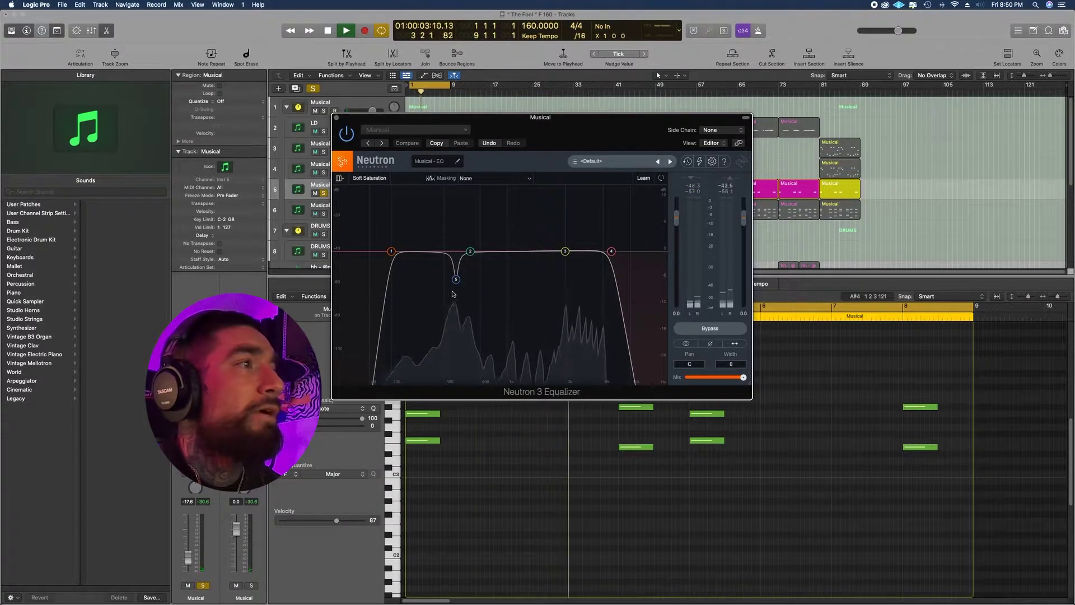
click(337, 118)
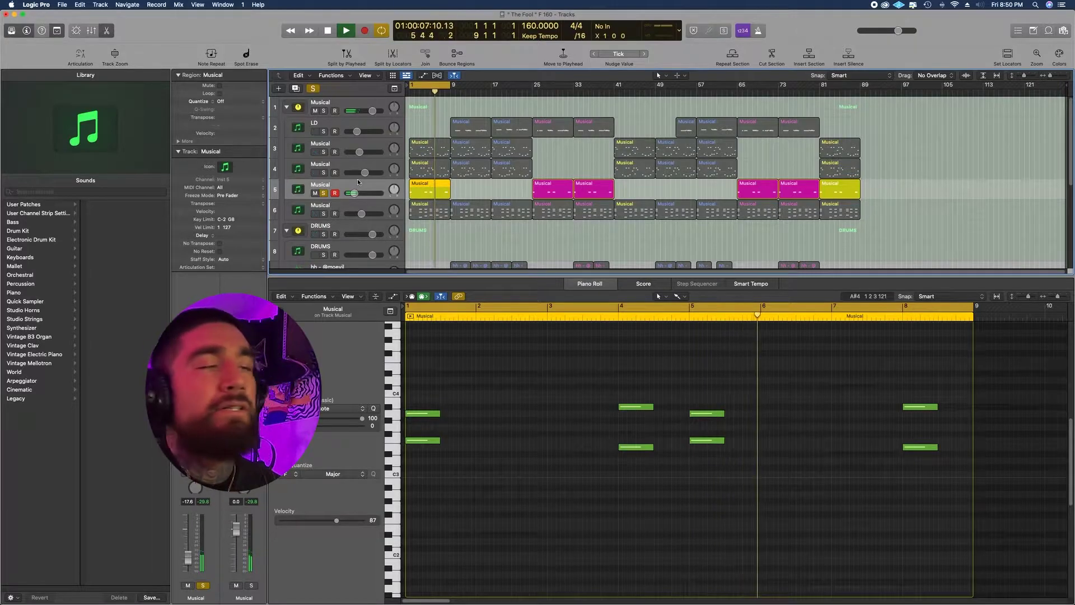
key(space)
click(324, 192)
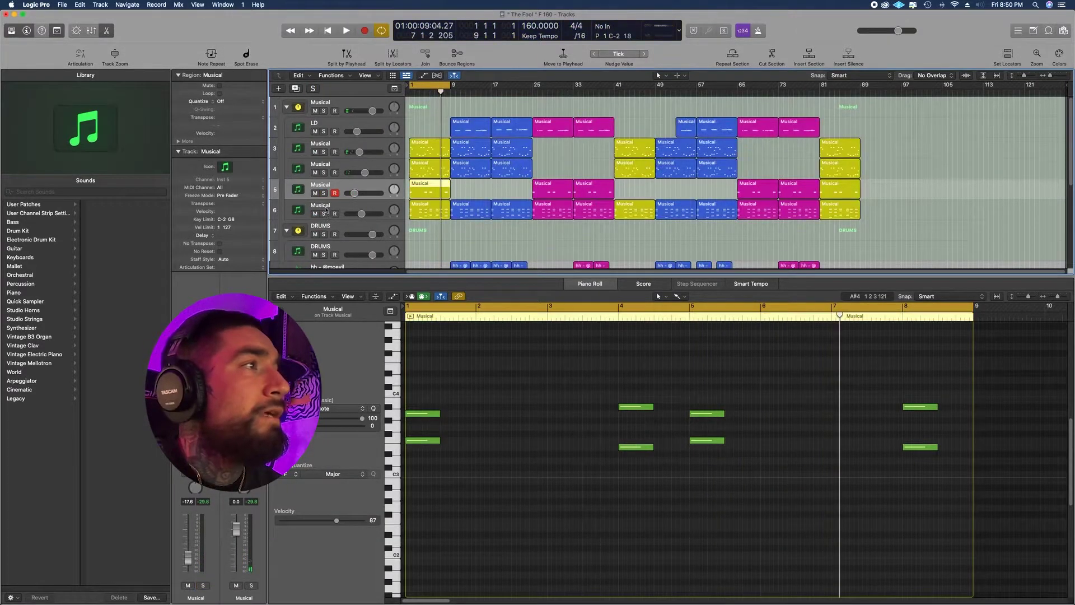
click(326, 211)
Solo track 6, view its Zero Gravity pad in Analog Lab V, and play it through Neutron 3 EQ
click(324, 213)
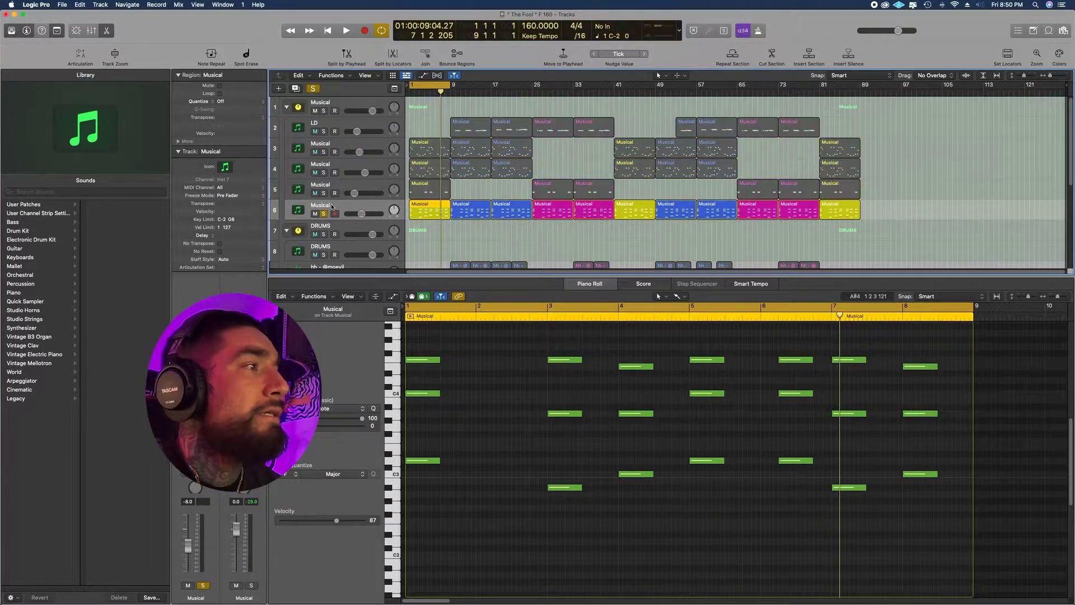
key(v)
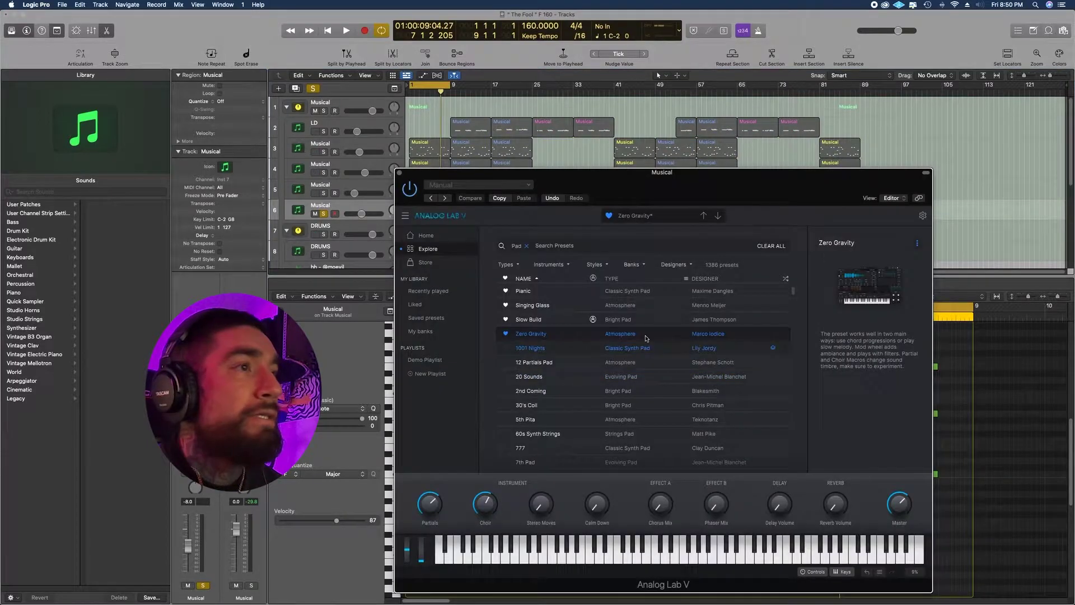
click(399, 174)
key(space)
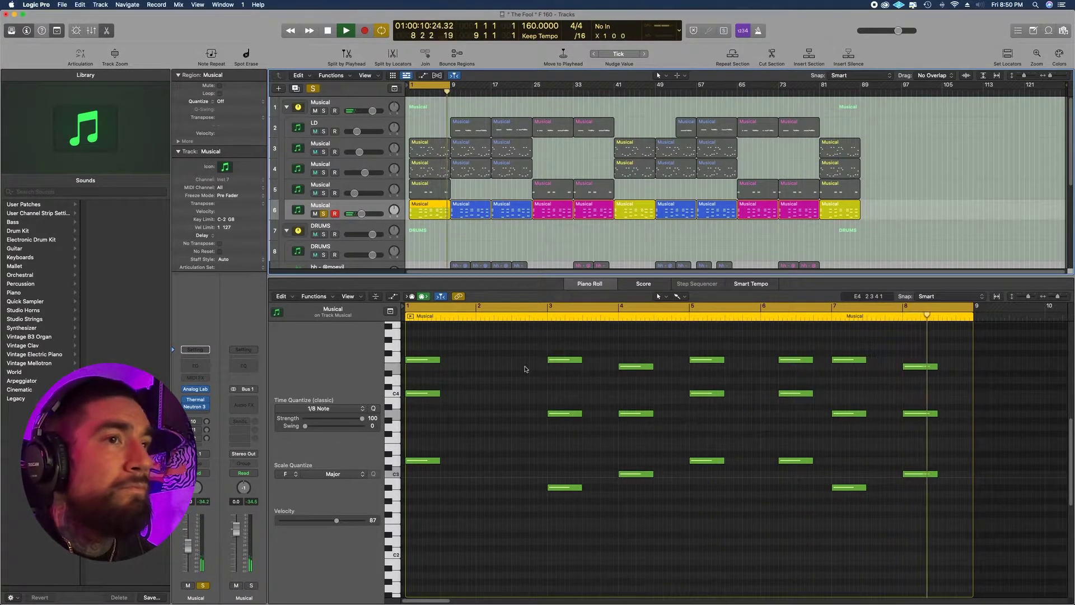
key(space)
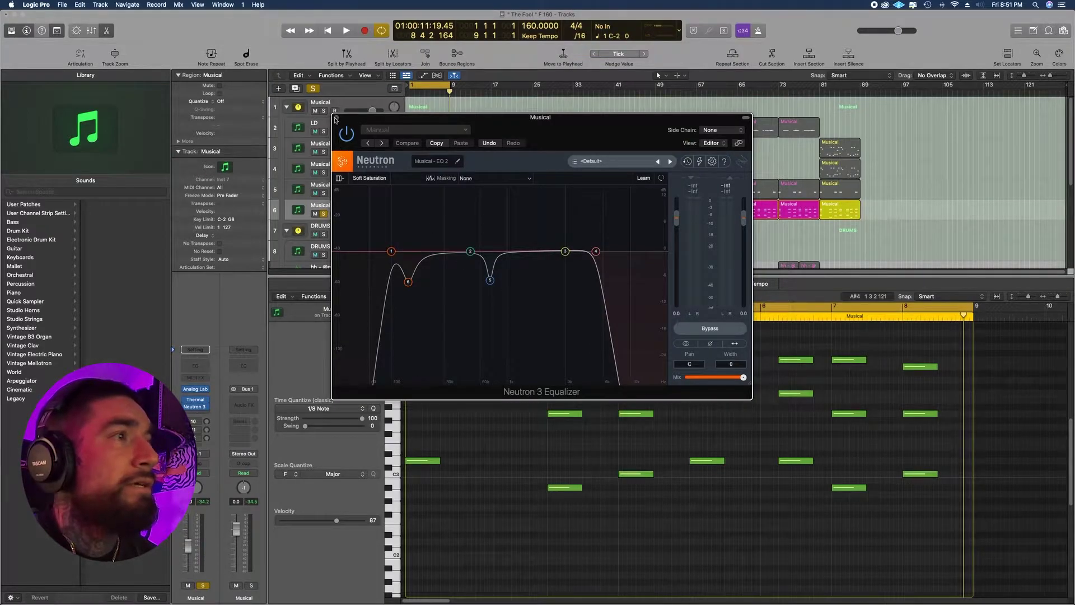
key(space)
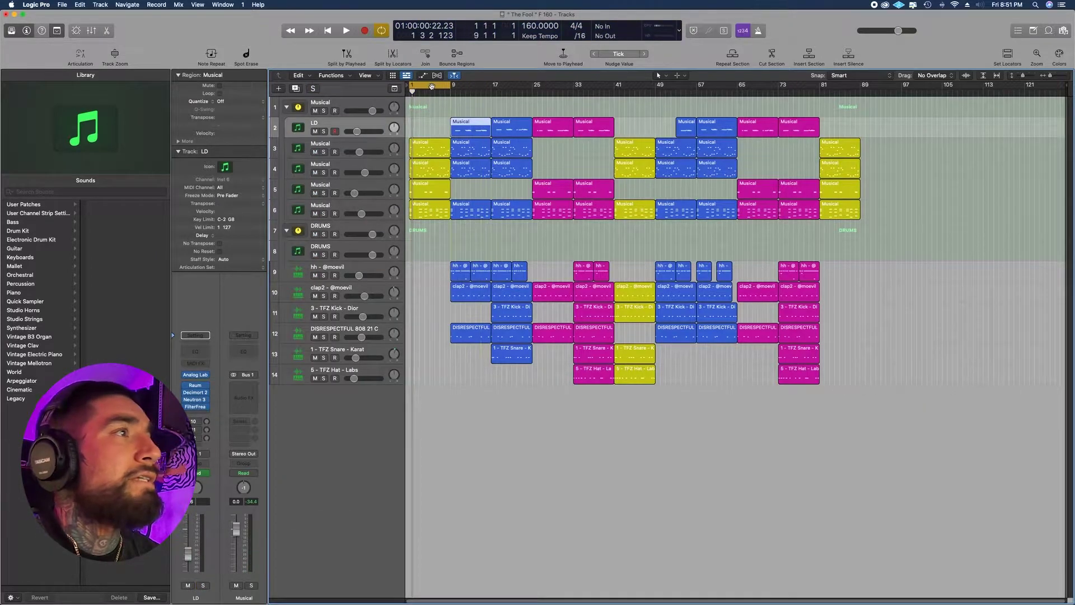
Play the full arrangement, set the cycle to bars 9–17, solo LD and open its first region
key(space)
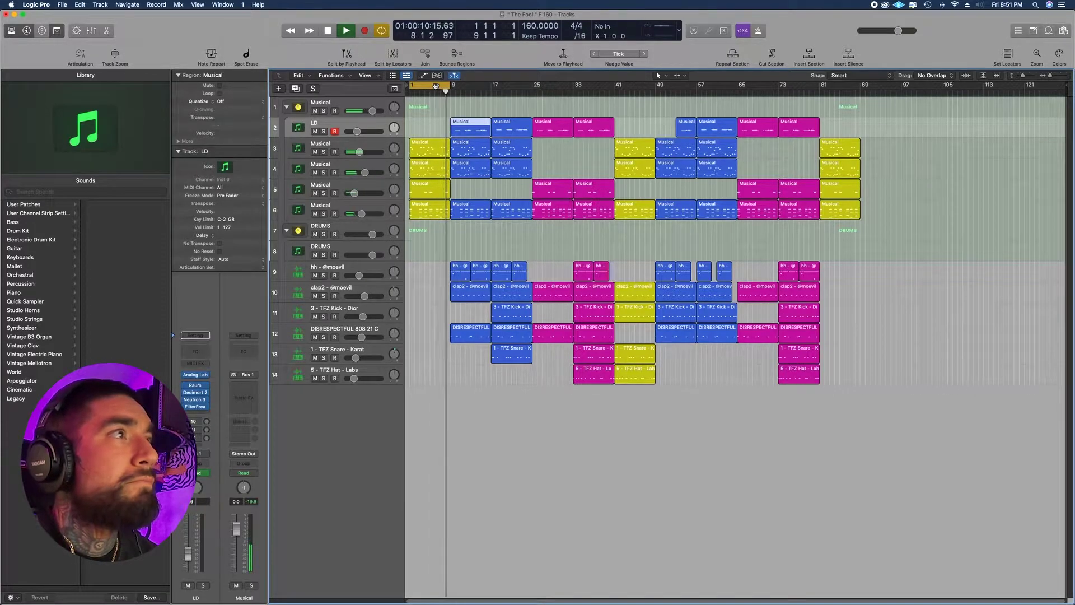
key(space)
drag(436, 85, 480, 85)
click(430, 133)
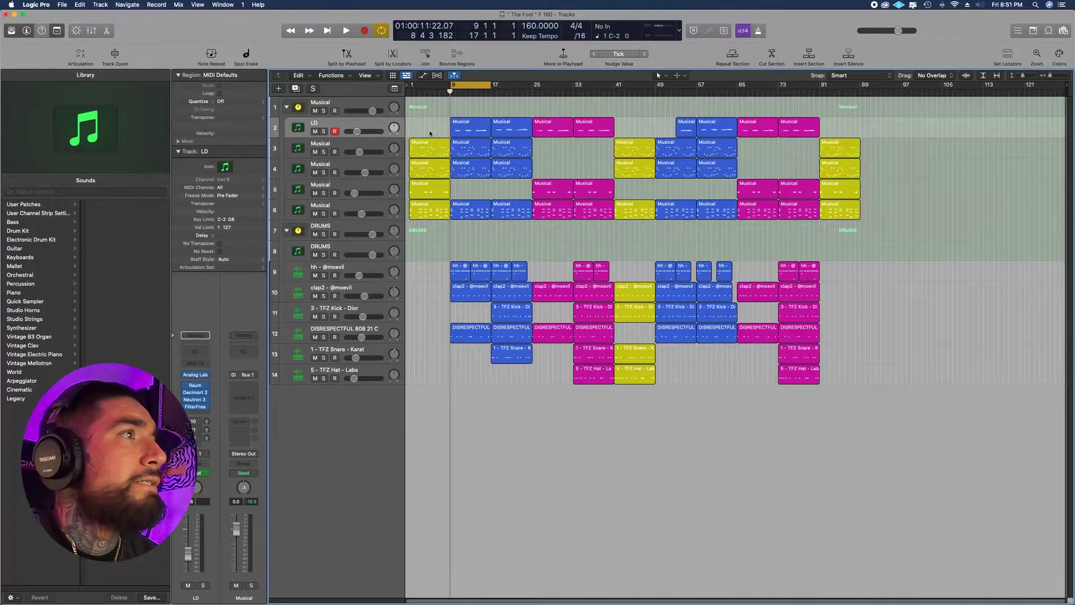
click(324, 131)
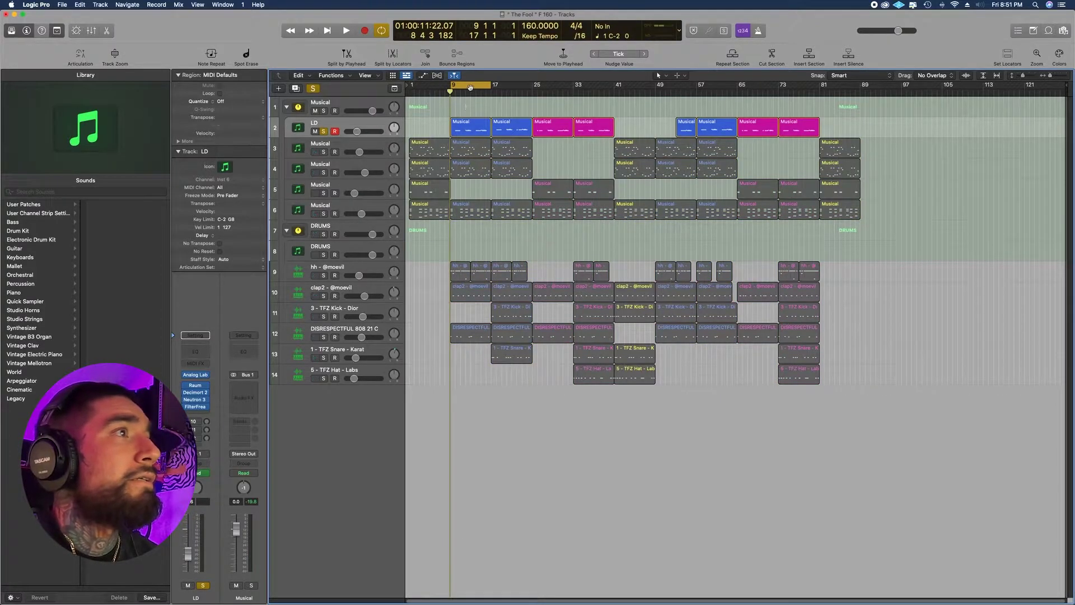
double_click(476, 128)
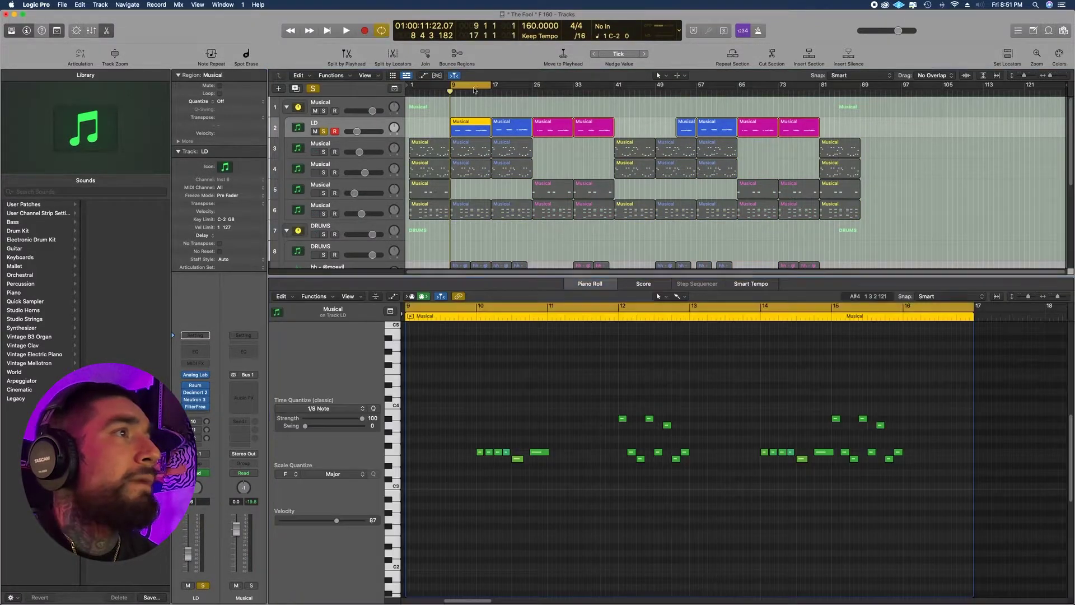
Play the LD lead over the bars 9–17 cycle, then review its Raum delay settings
key(cmd+u)
key(space)
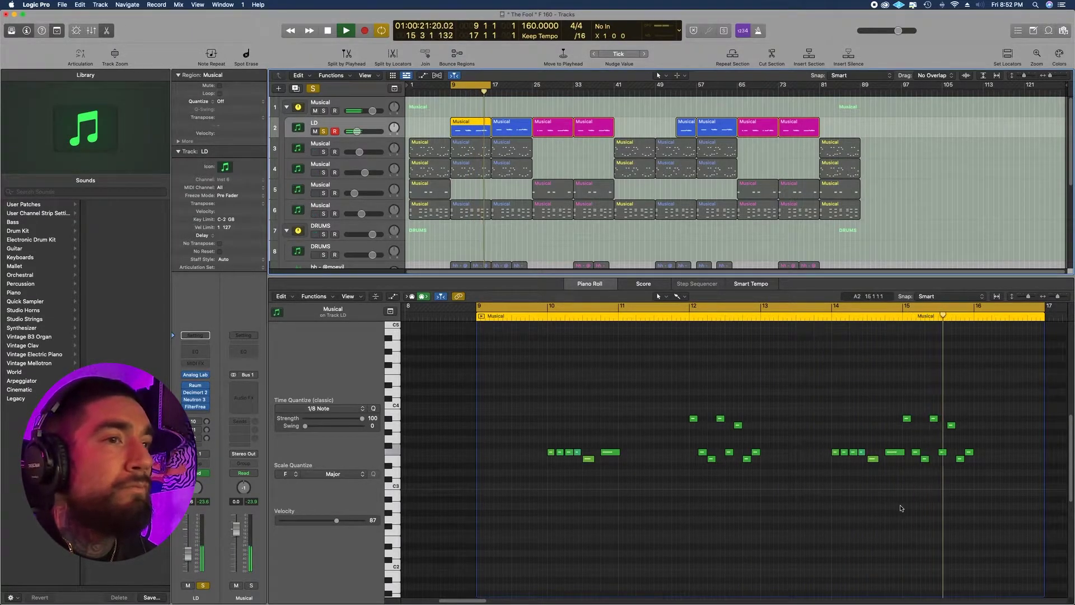
key(space)
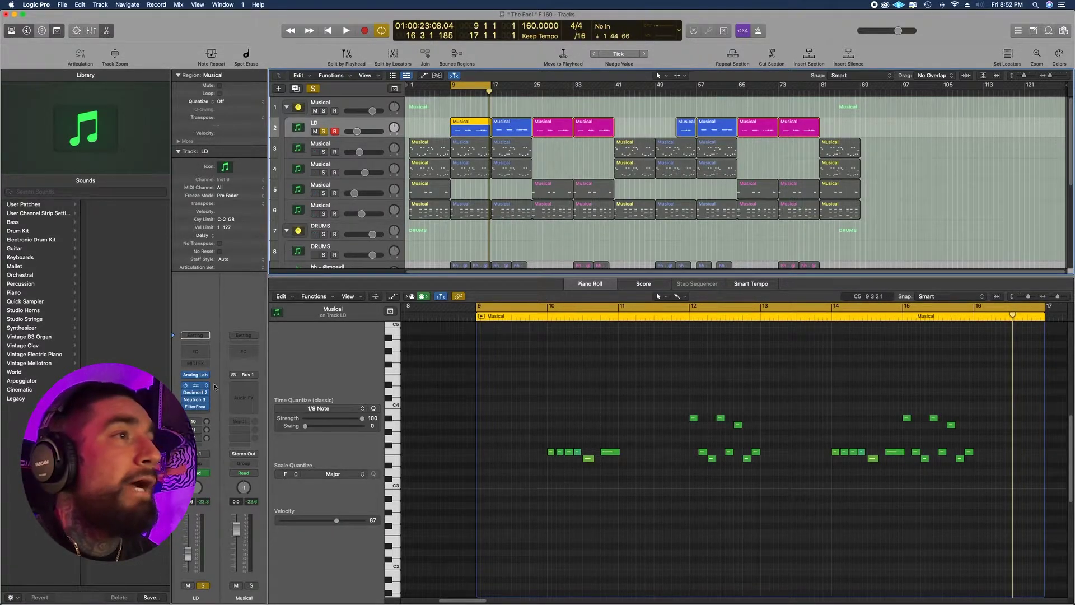
click(195, 385)
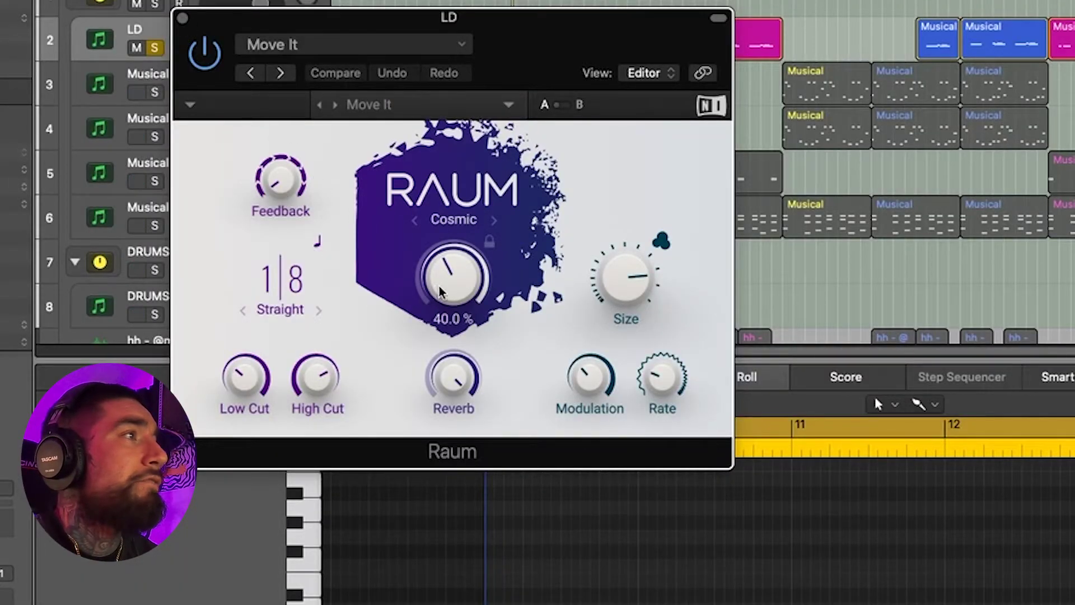
click(183, 18)
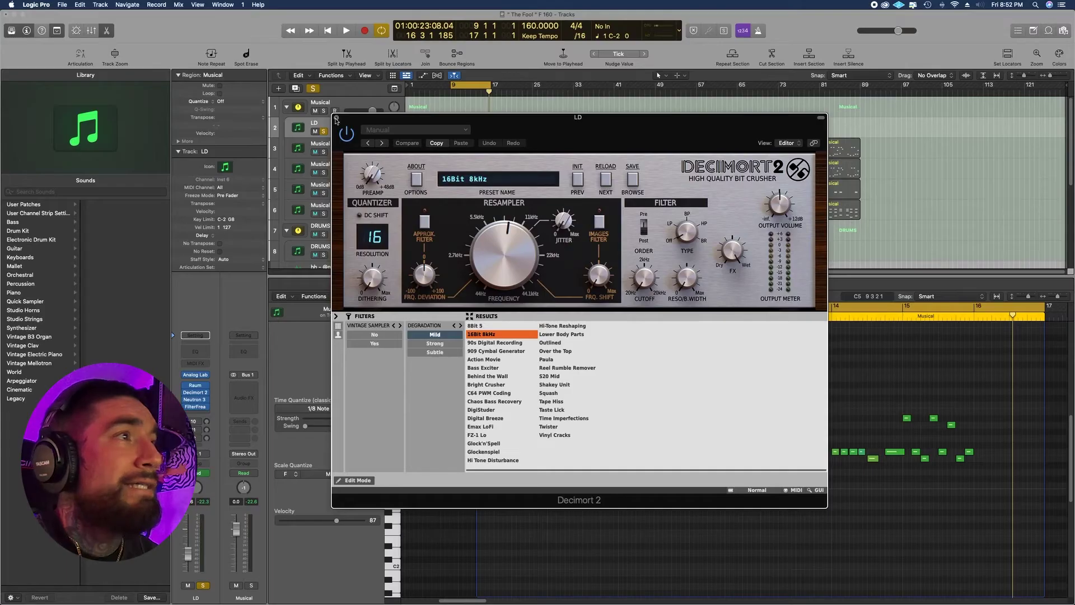
Close the Decimort 2 window, keeping its 16Bit 8kHz preset loaded
click(348, 117)
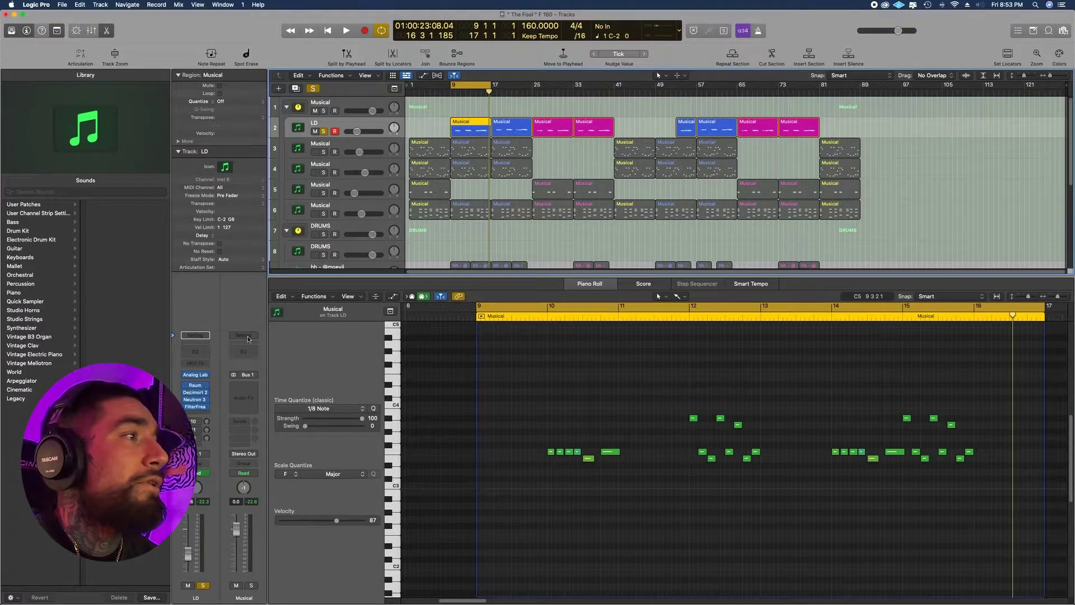
key(space)
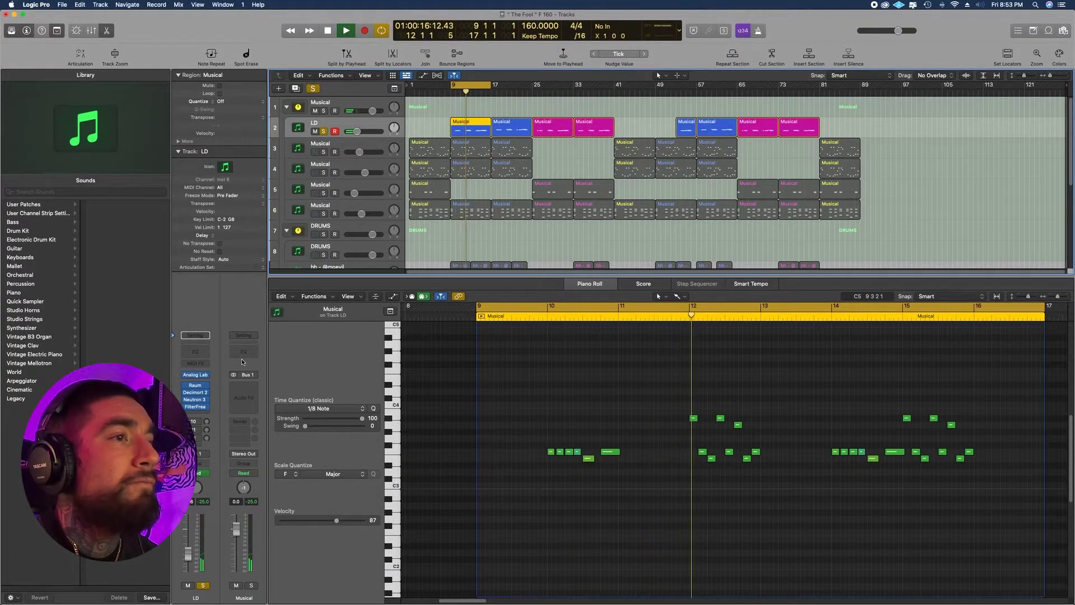
key(space)
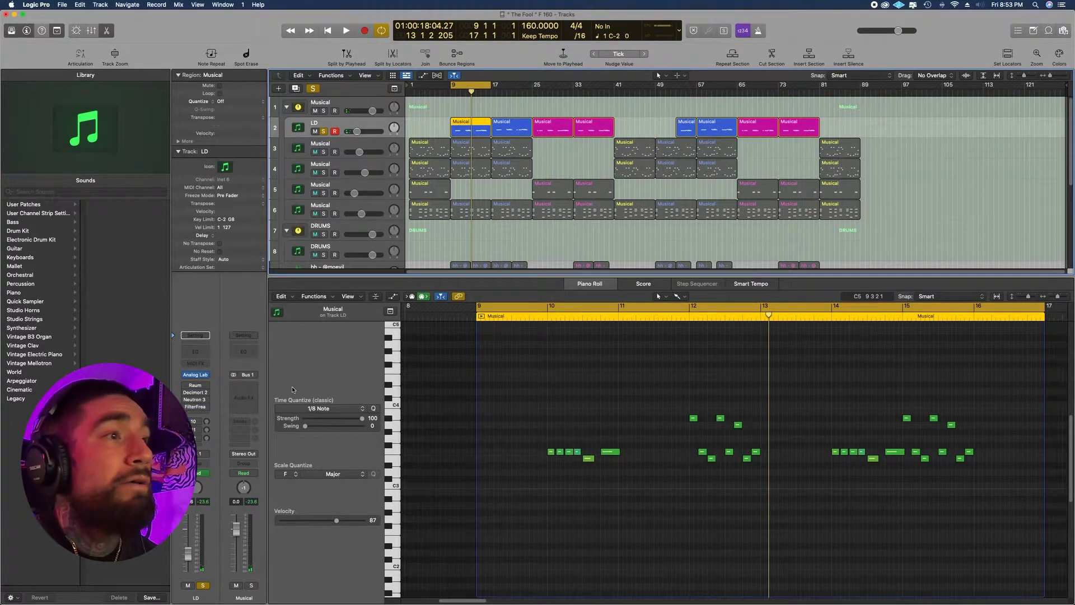
key(space)
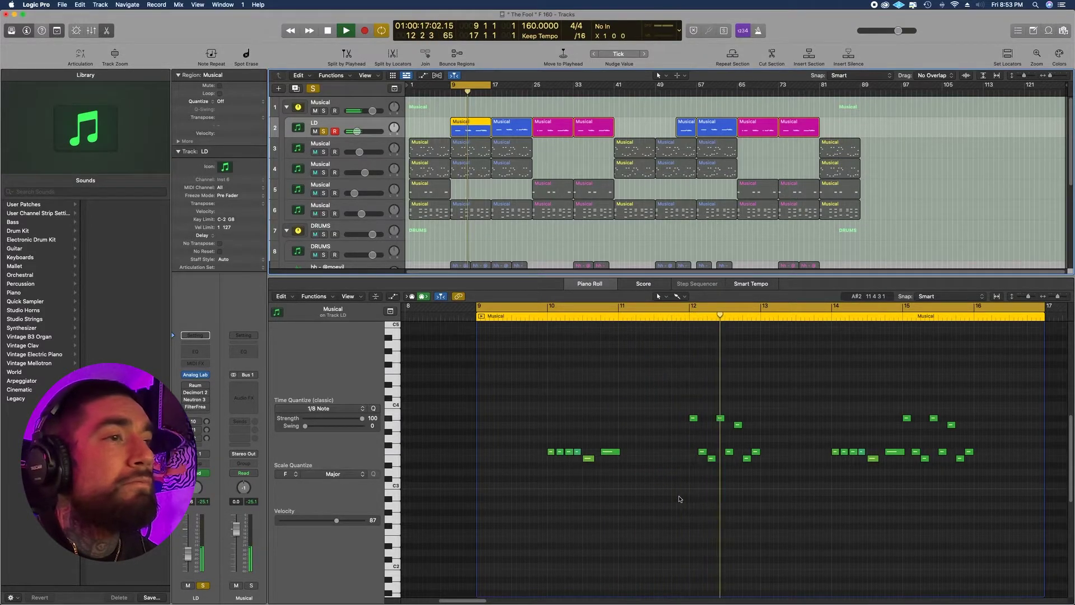
key(space)
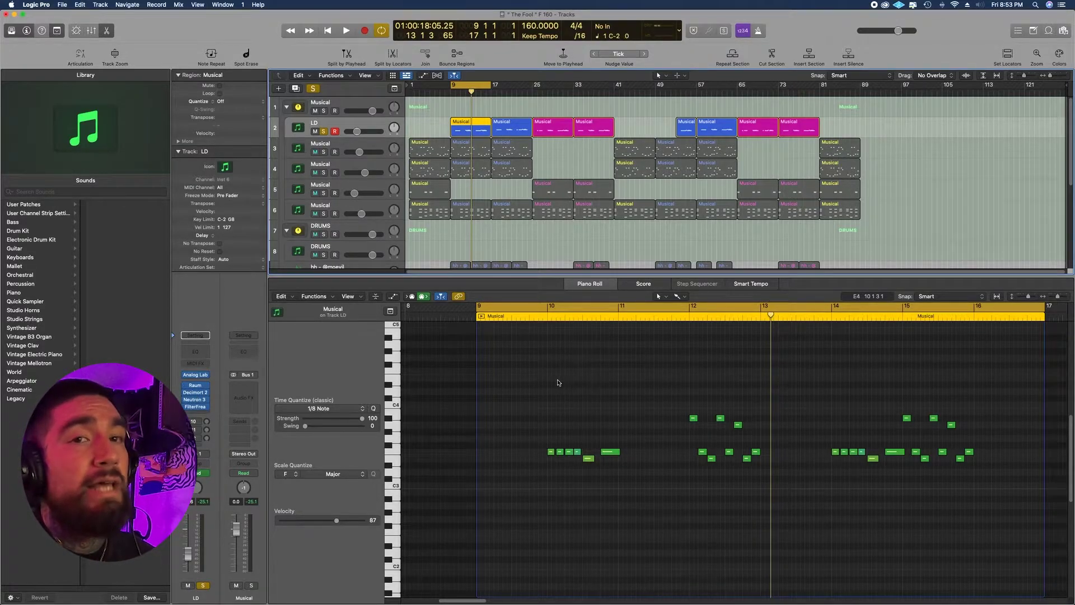
Show the second LD region from bar 17 in the piano roll and play it
click(511, 124)
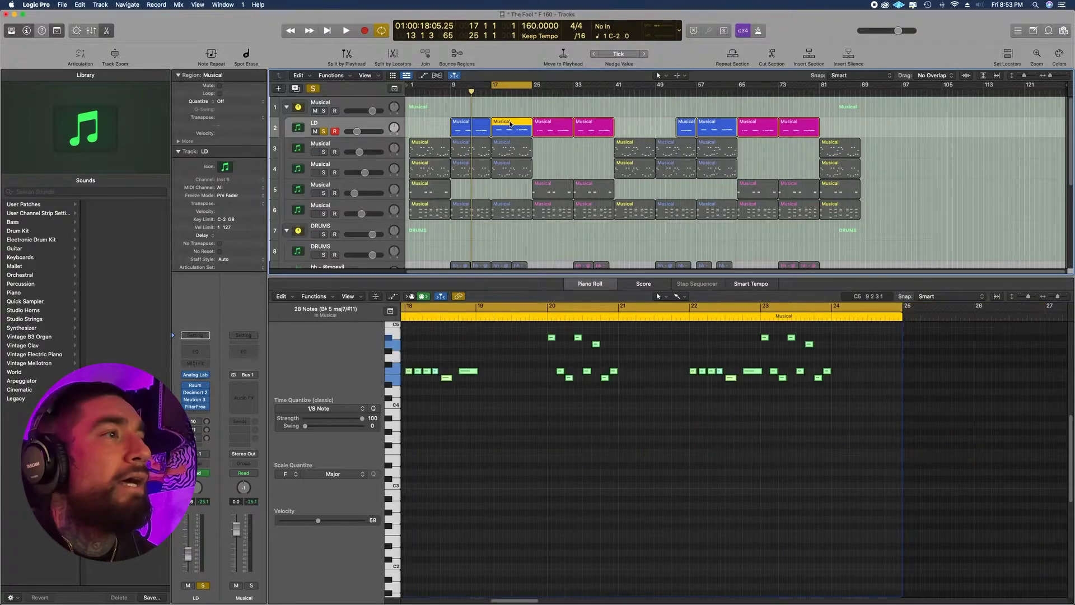
scroll(513, 373, up, 1)
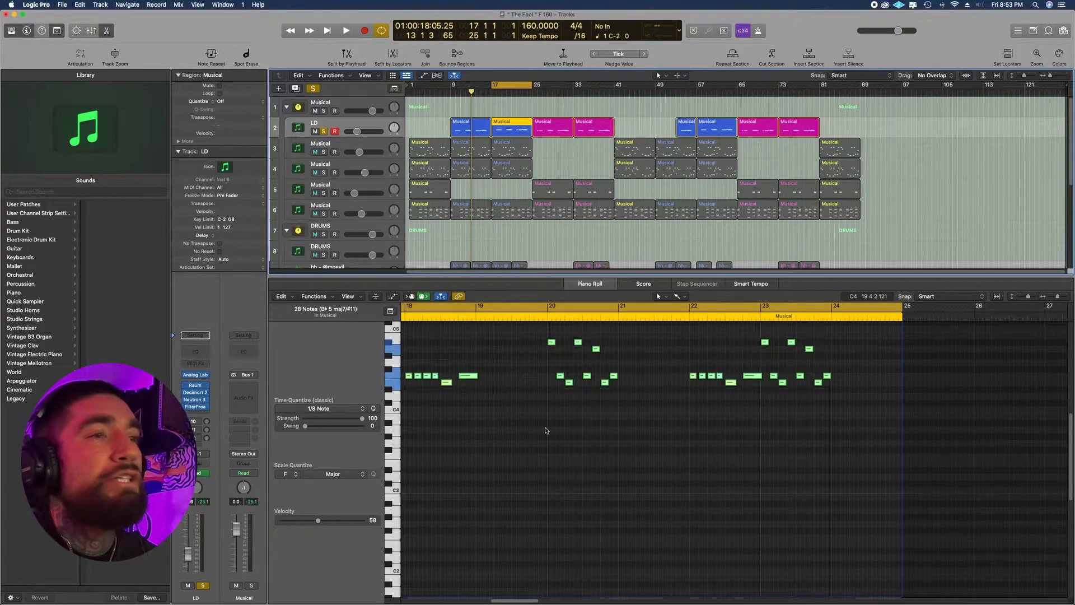
key(space)
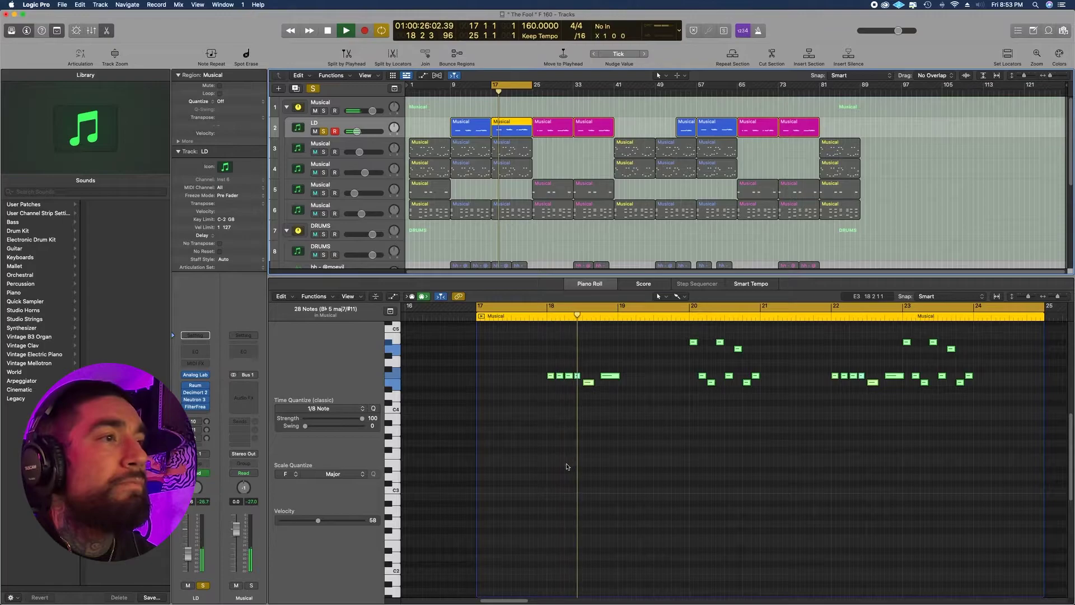
scroll(651, 480, up, 5)
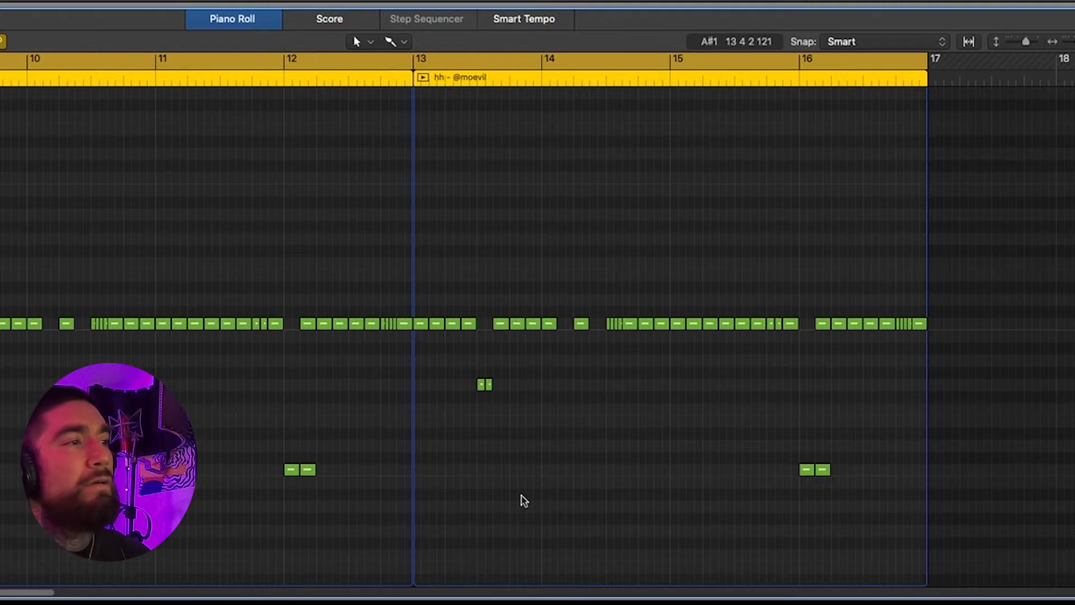
key(space)
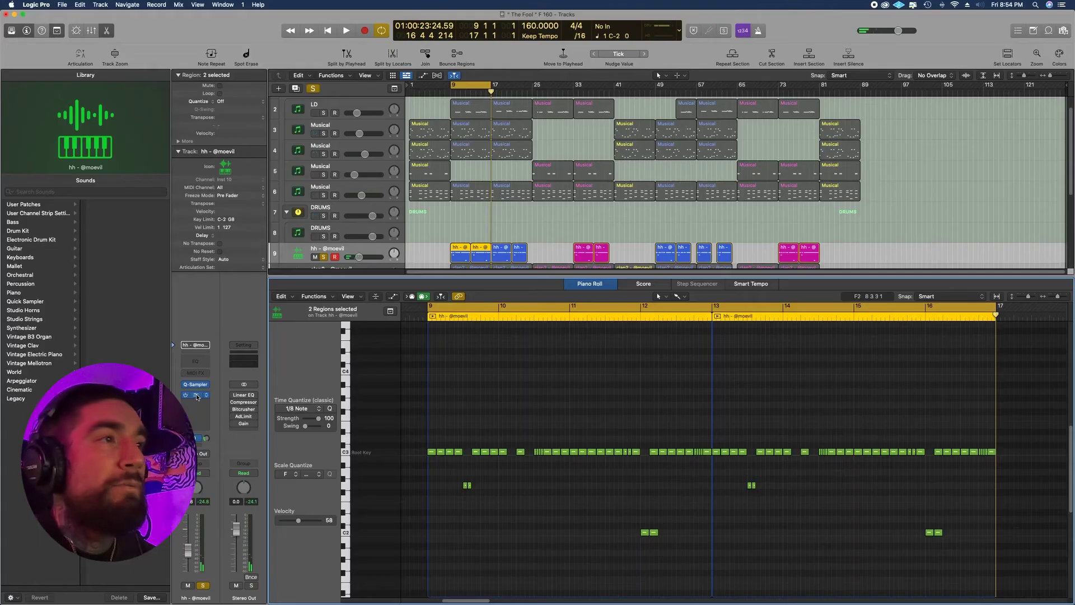
click(193, 395)
Listen to the hi-hats through Neutron, then close the EQ and stop playback
key(space)
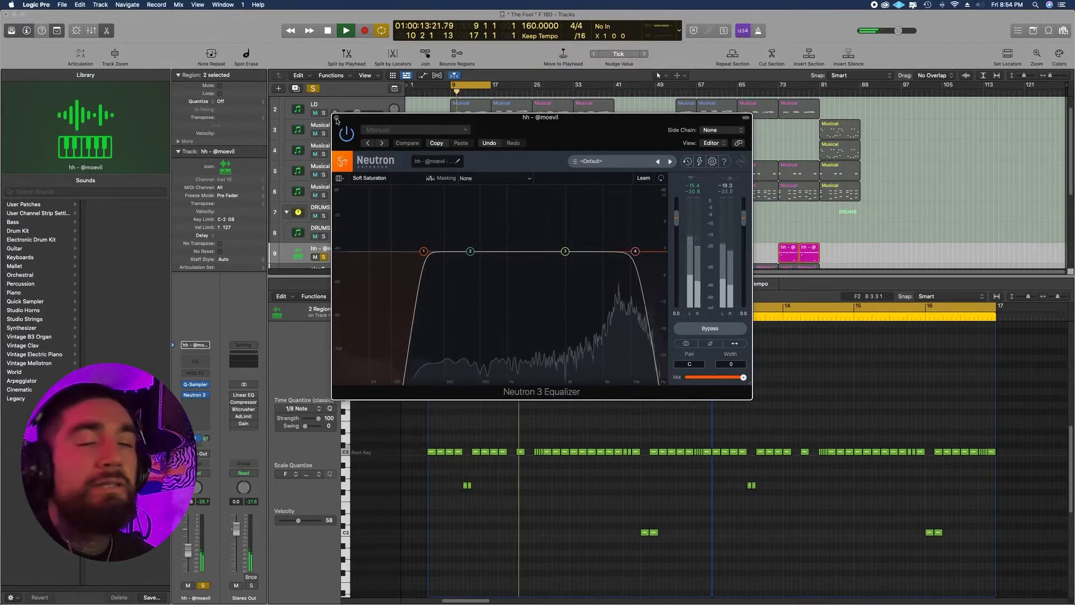
click(336, 118)
key(space)
Send the hh track to Bus 10 Plate, check Rev PLATE-140, then select clap2
click(200, 437)
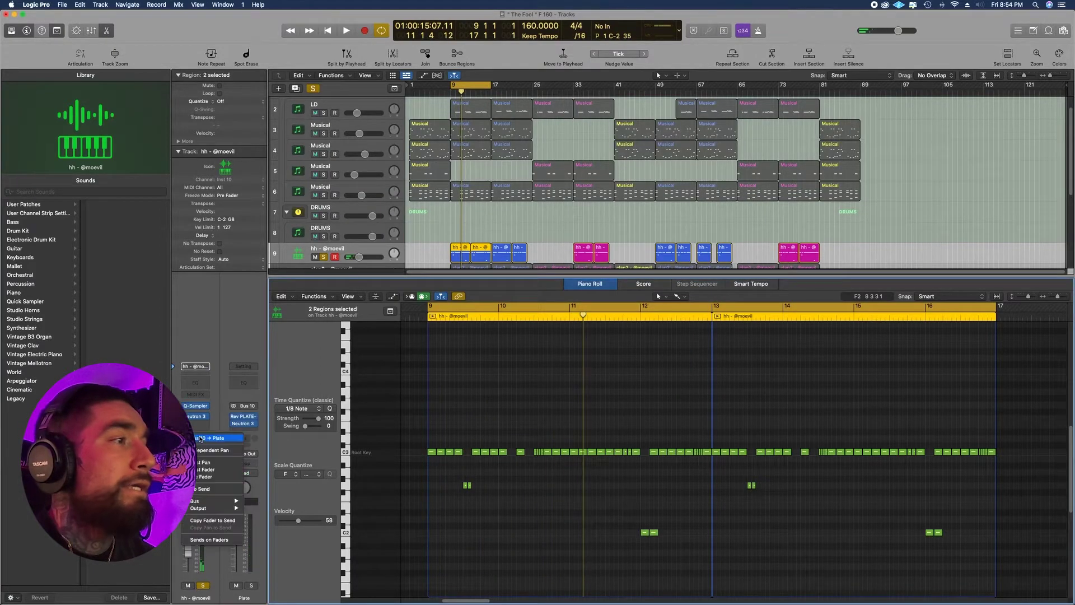
click(205, 438)
click(242, 416)
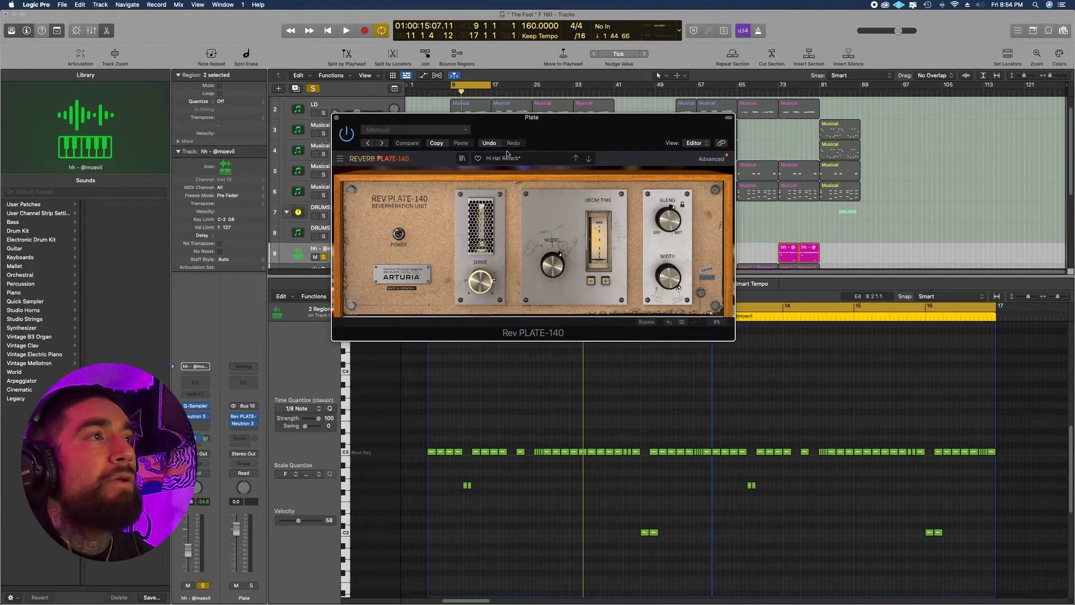
scroll(346, 241, down, 2)
click(347, 241)
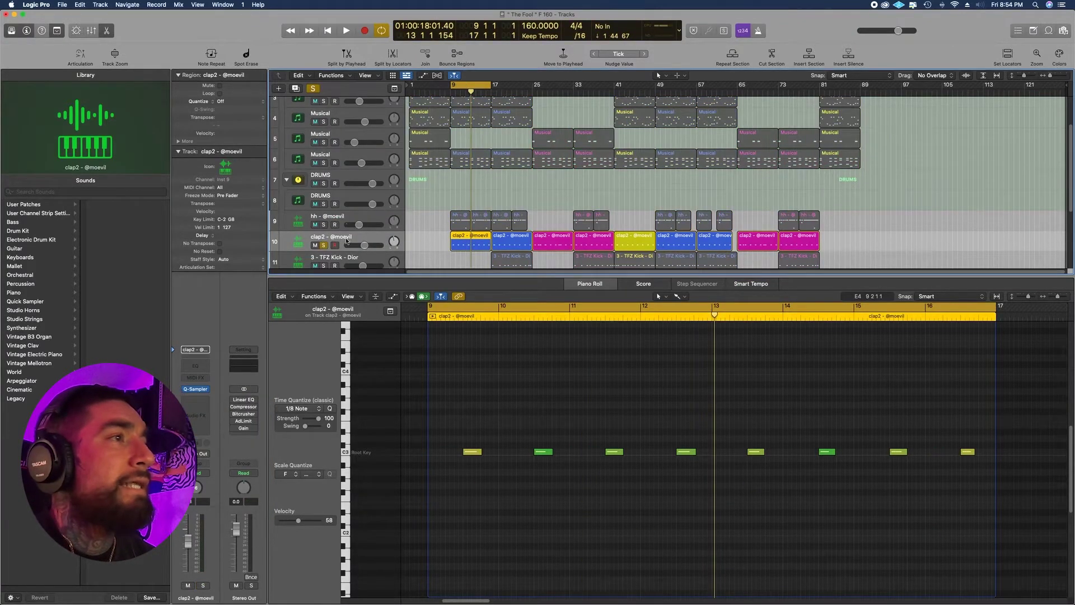
Play the clap2 region's hits, then close the piano roll to show all 14 tracks
key(space)
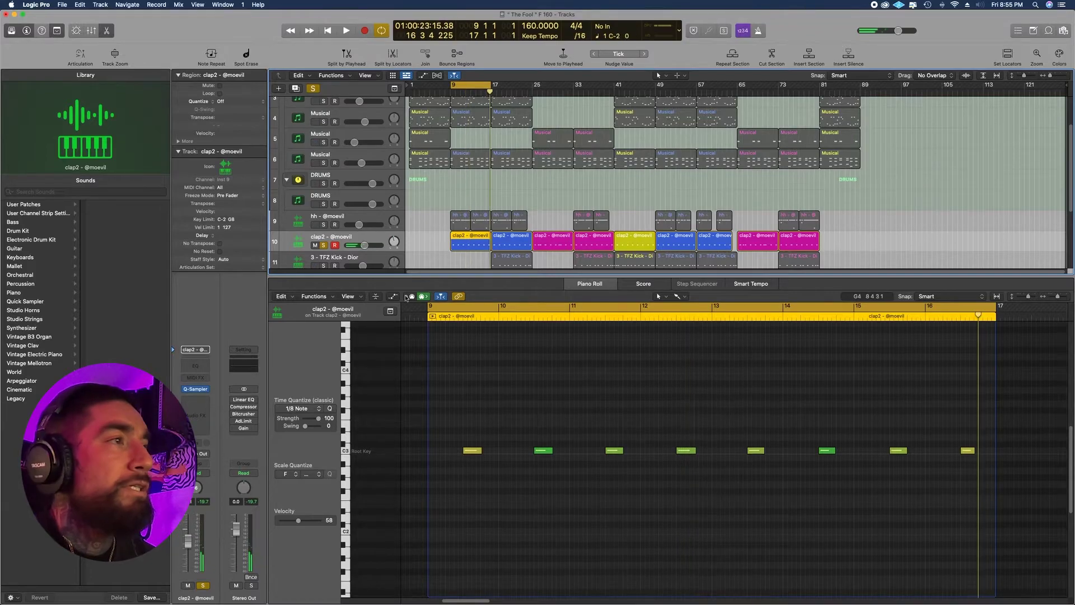
key(p)
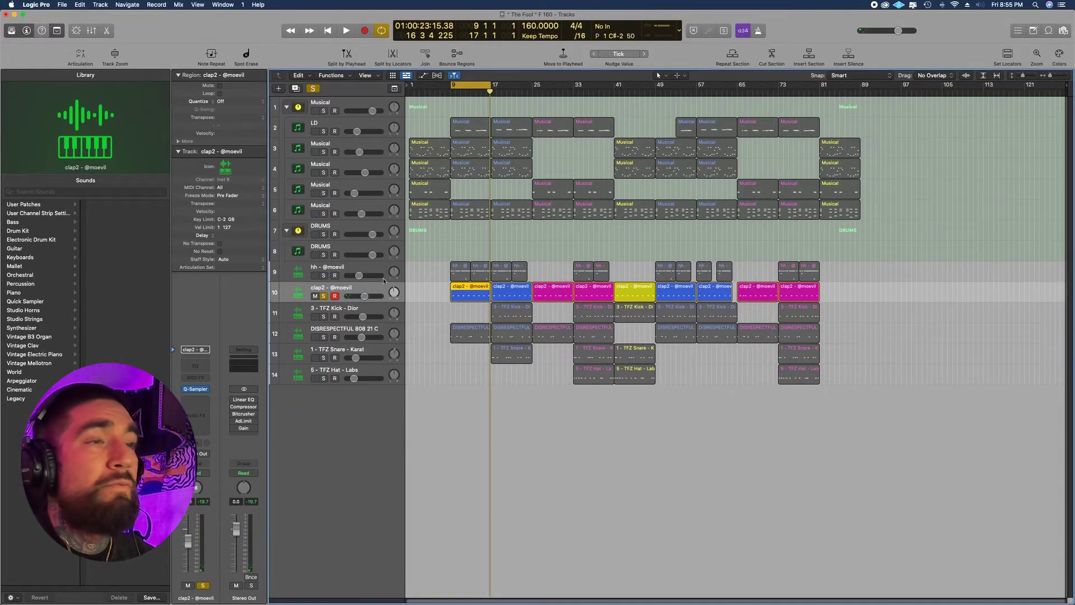
Open the first DISRESPECTFUL 808 21 C region's notes and play its 808 line
click(364, 329)
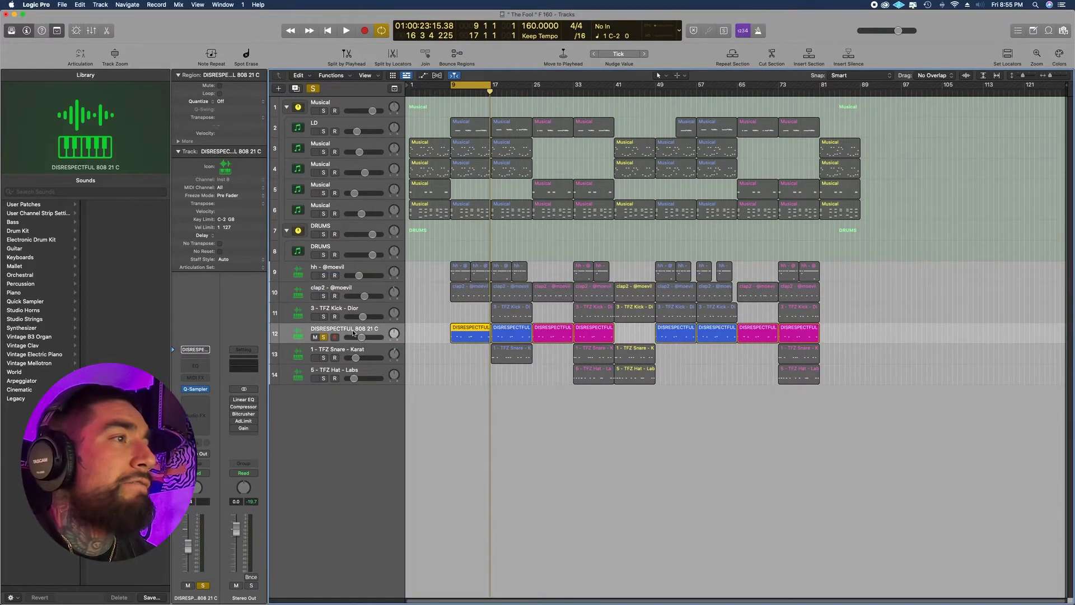
double_click(478, 338)
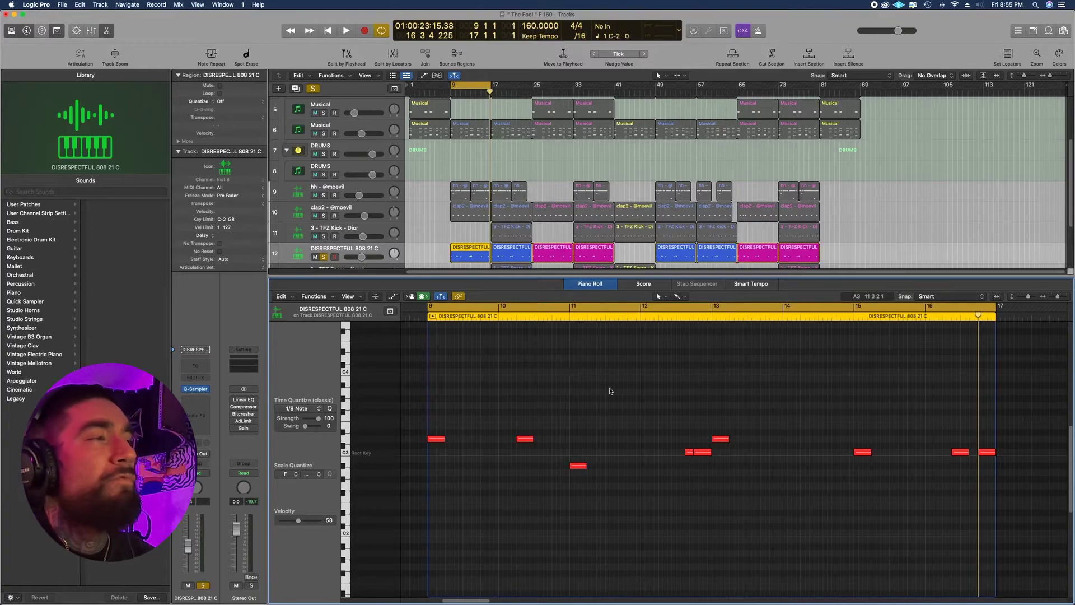
key(space)
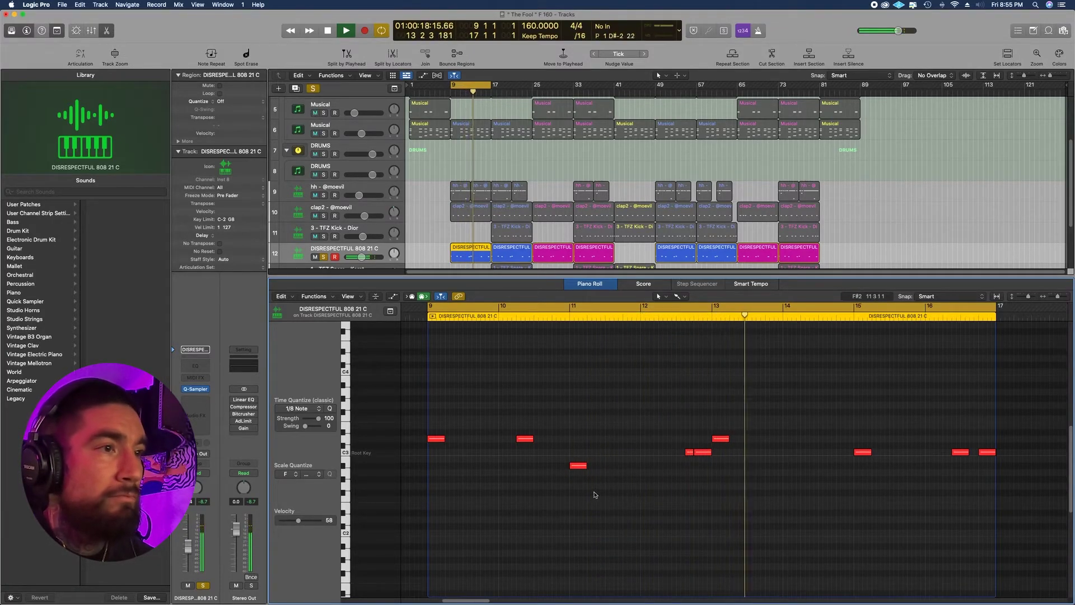
Solo the 1 - TFZ Snare - Karat track and play its region in the piano roll
key(space)
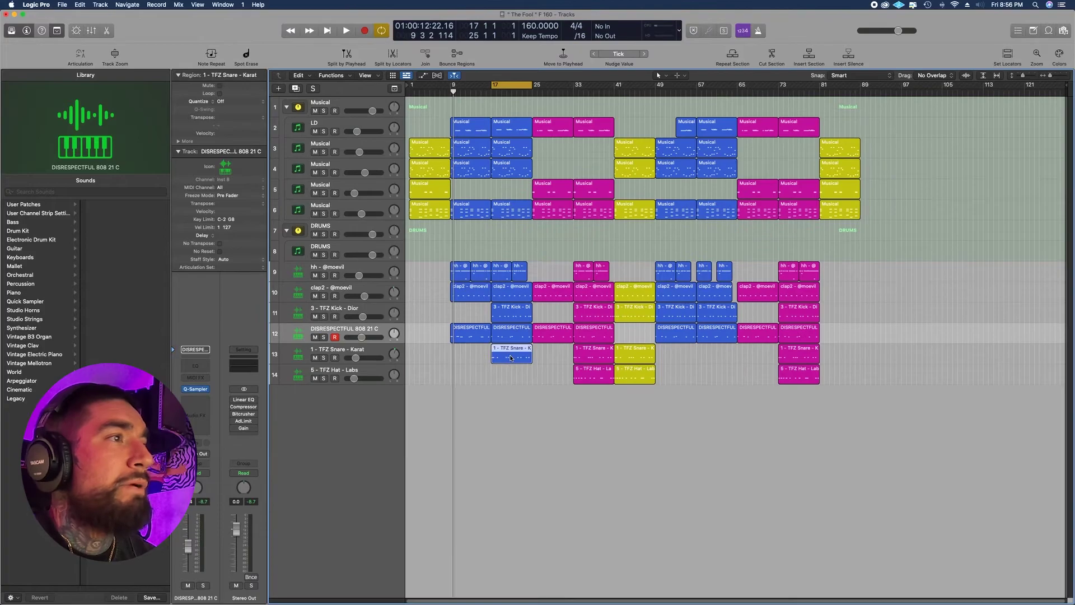
double_click(514, 258)
key(p)
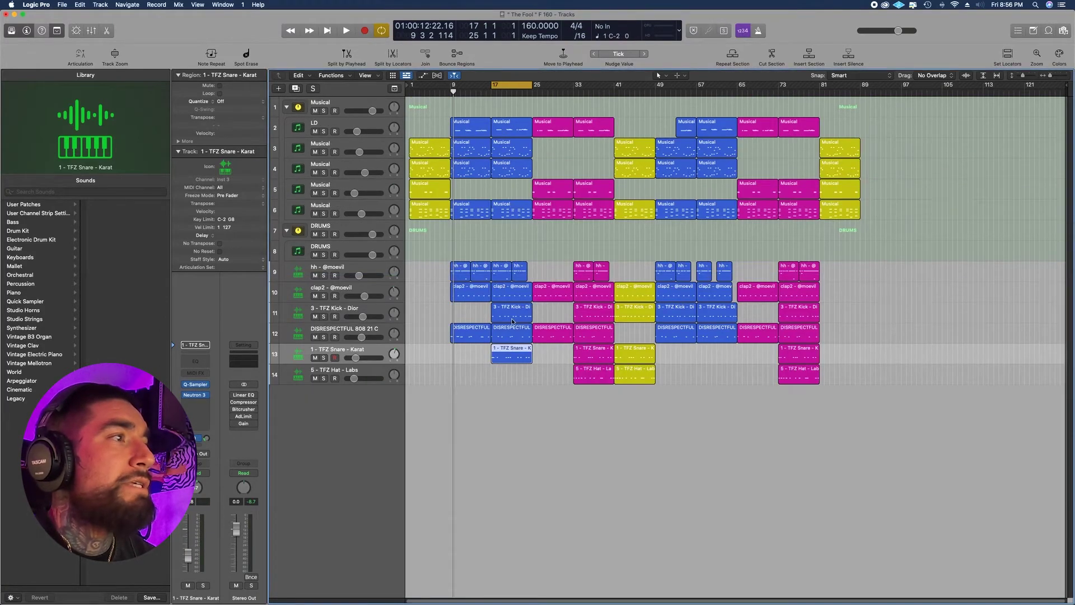
key(s)
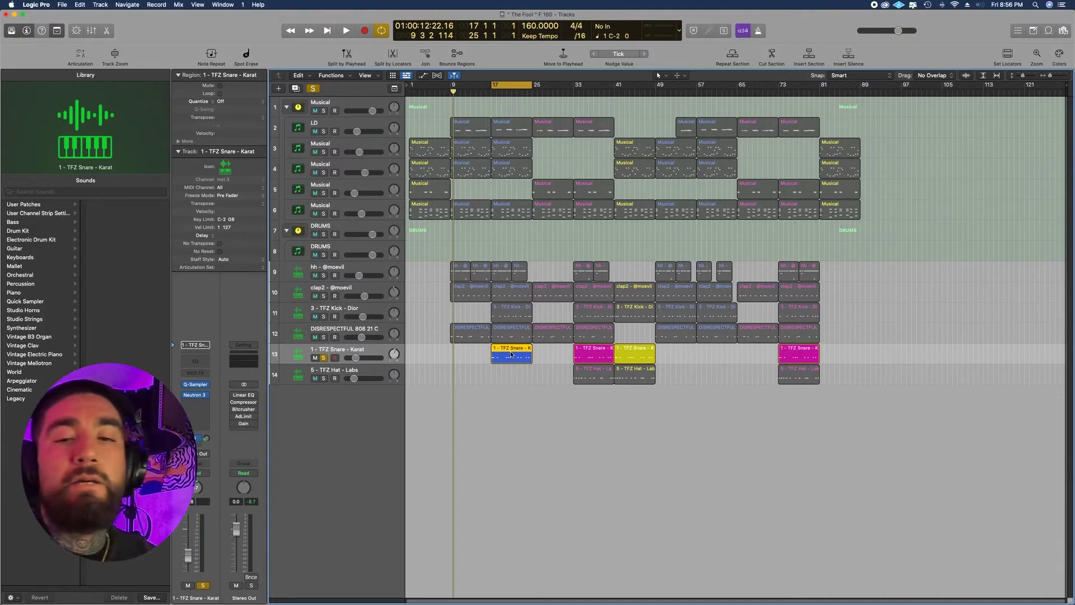
double_click(511, 354)
key(space)
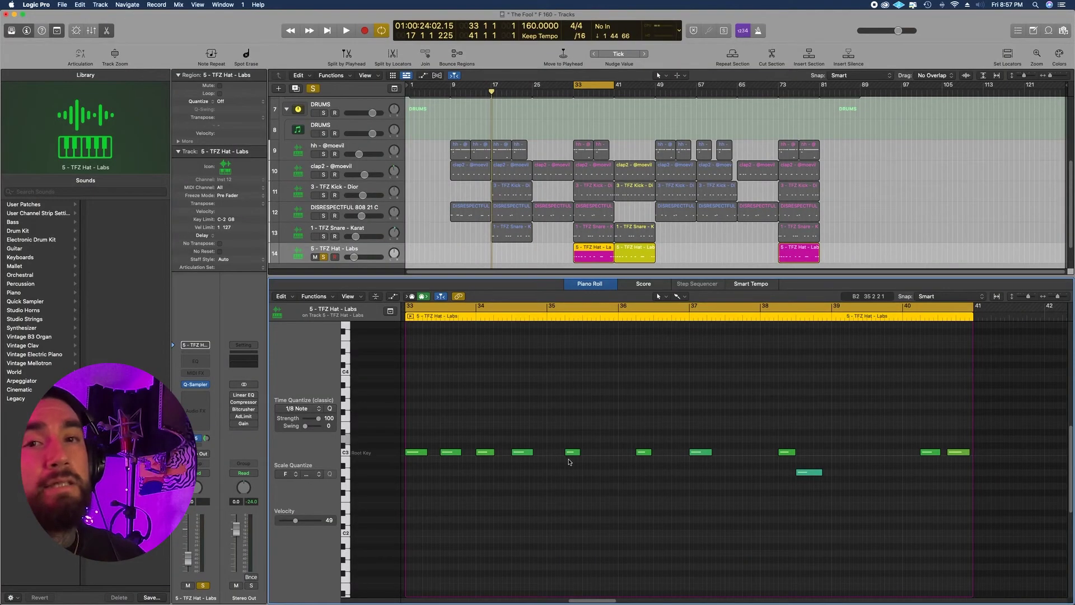
Play the soloed 5 - TFZ Hat - Labs region from bar 33
key(space)
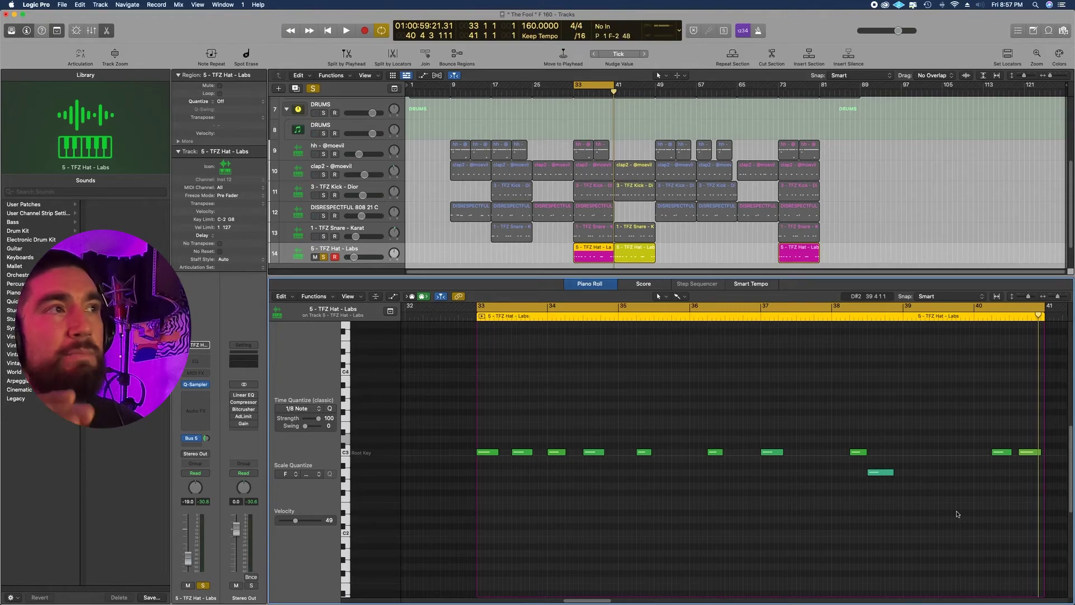
Close the piano roll, unsolo track 14, and play the full 14-track beat from bar 33
key(p)
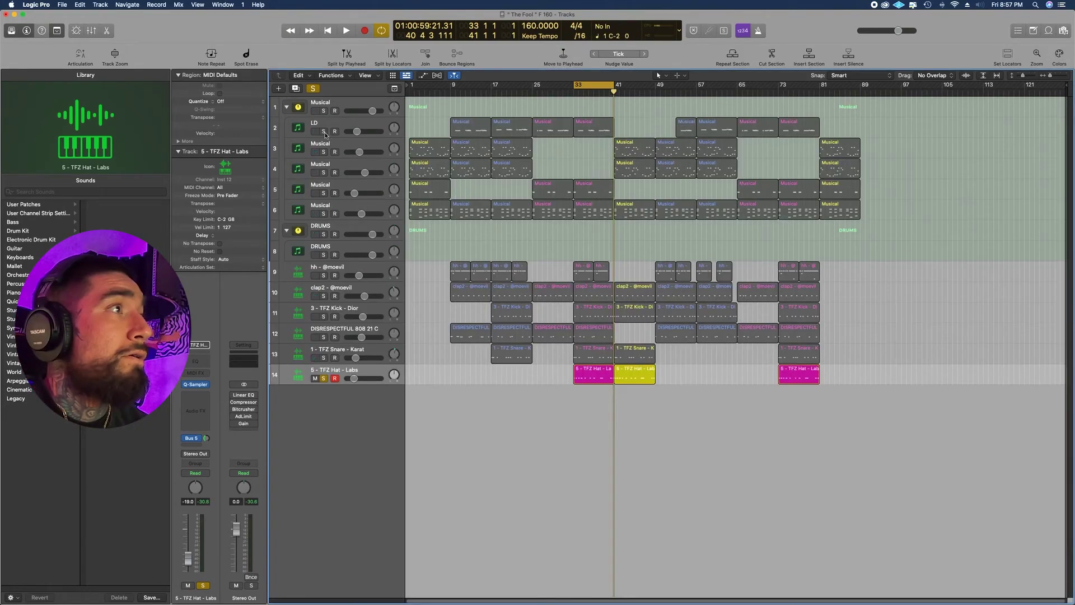
click(313, 89)
key(space)
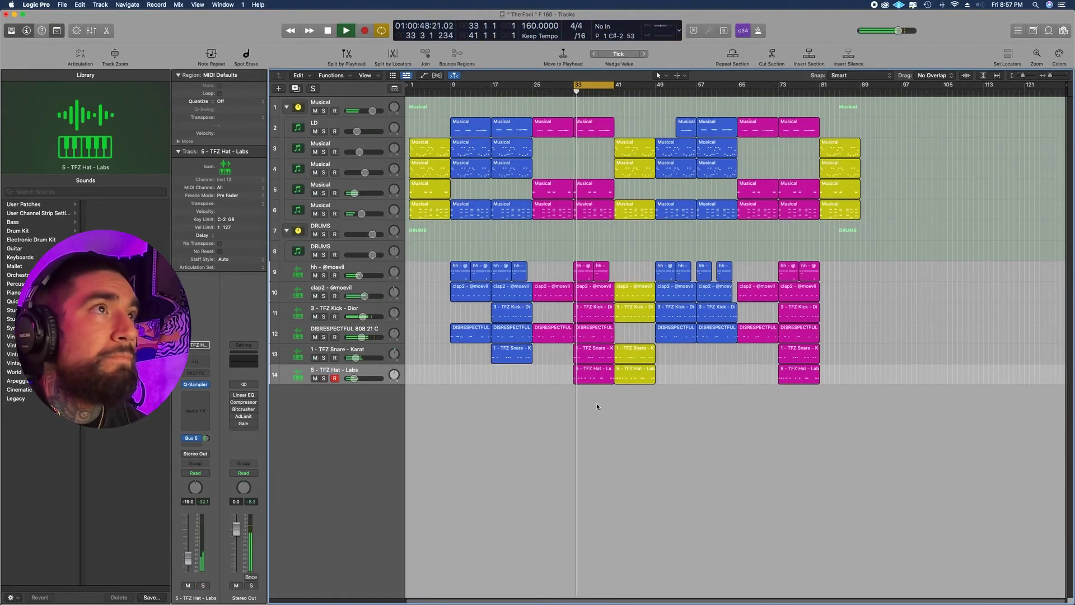